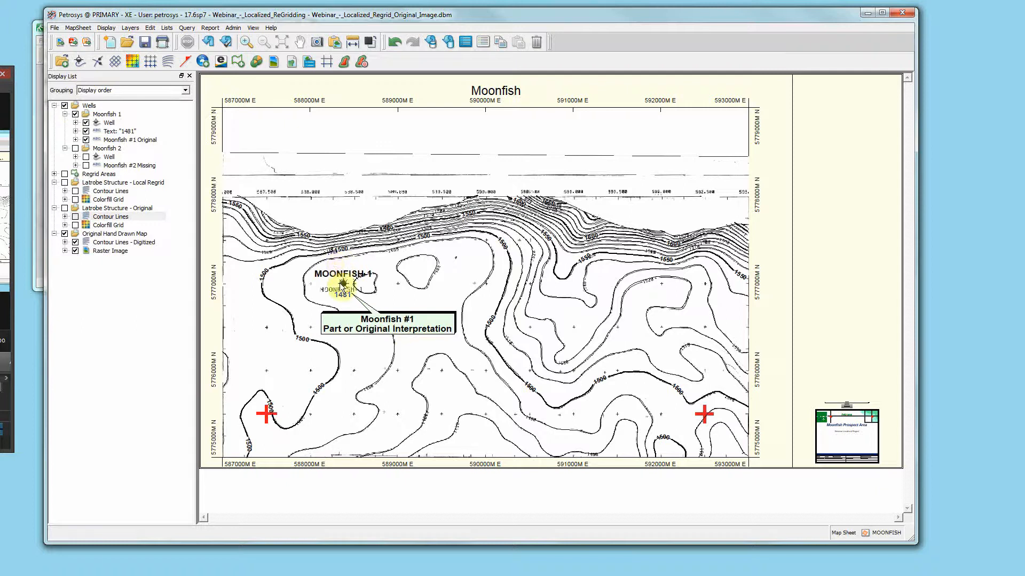
- Show the original Latrobe structure layers and the Moonfish 2 well group on the map
left_click(65, 208)
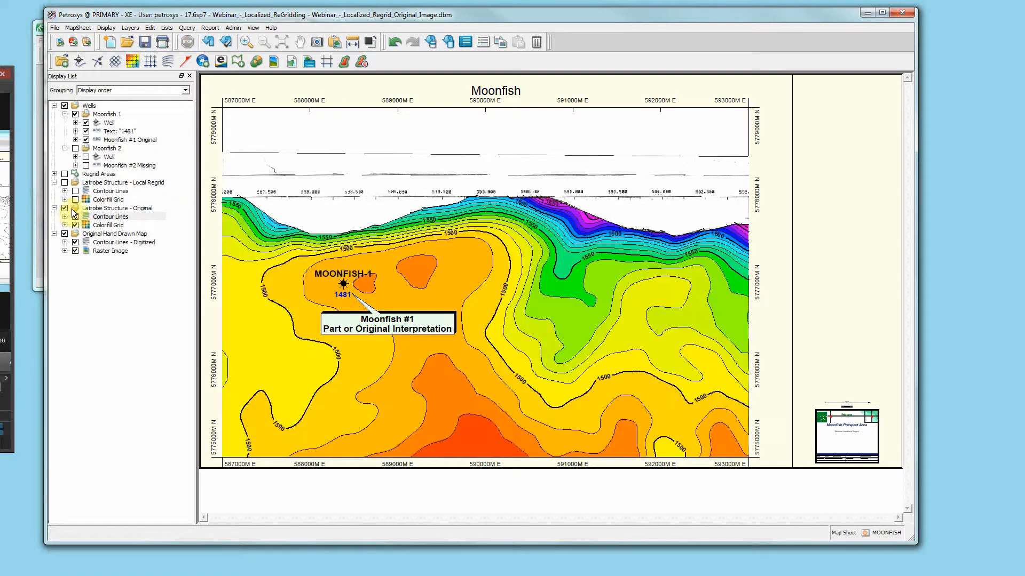
mouse_move(83, 217)
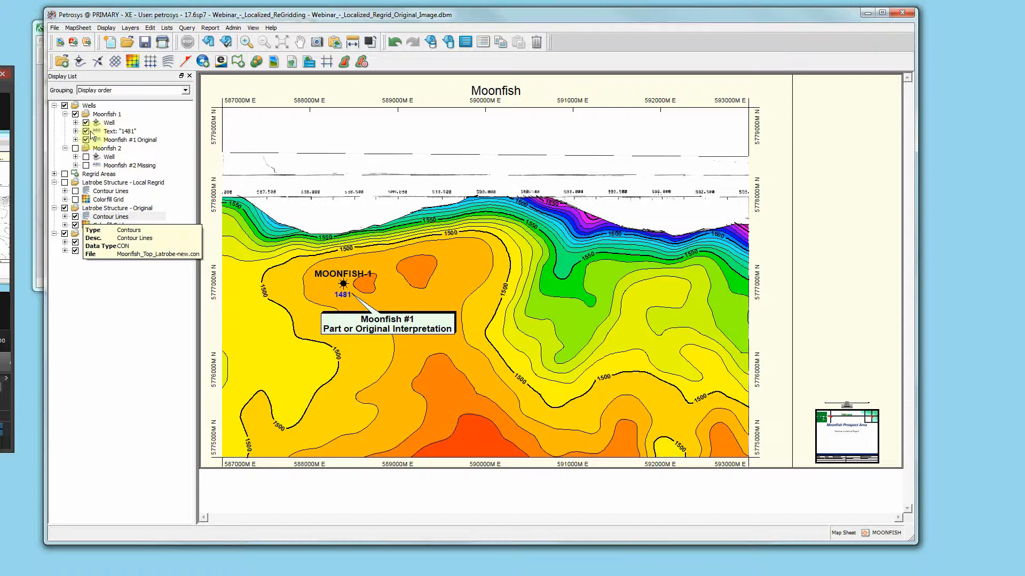
mouse_move(87, 152)
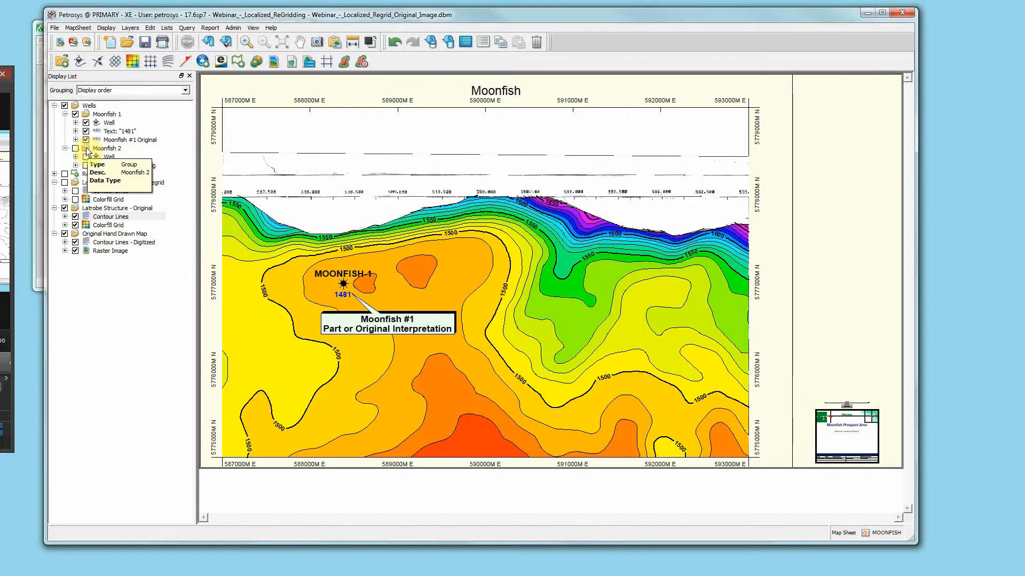
left_click(75, 149)
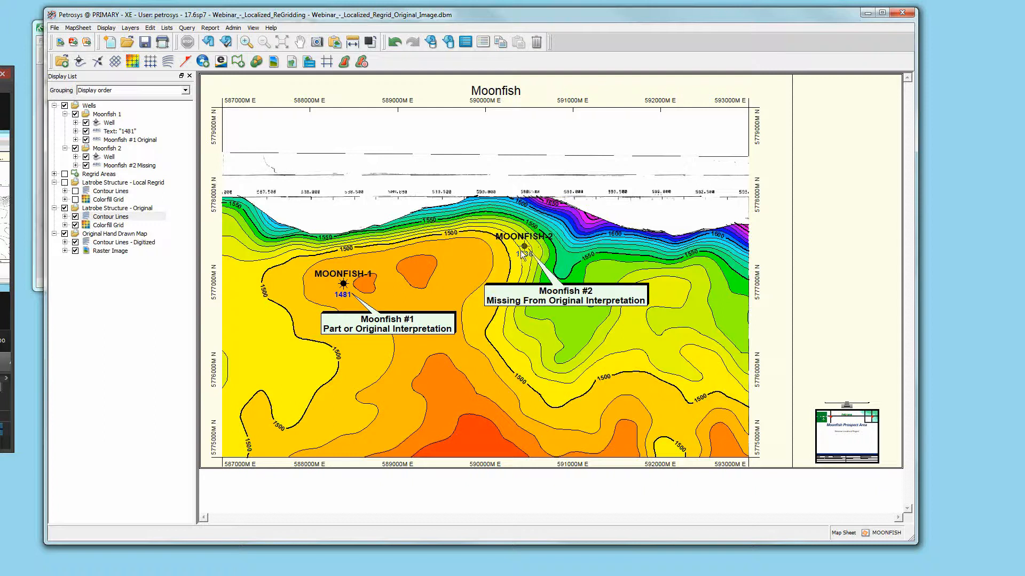
- Hide the original hand-drawn map, the original colorfill grid and the Moonfish #1 and #2 callout labels
left_click(64, 234)
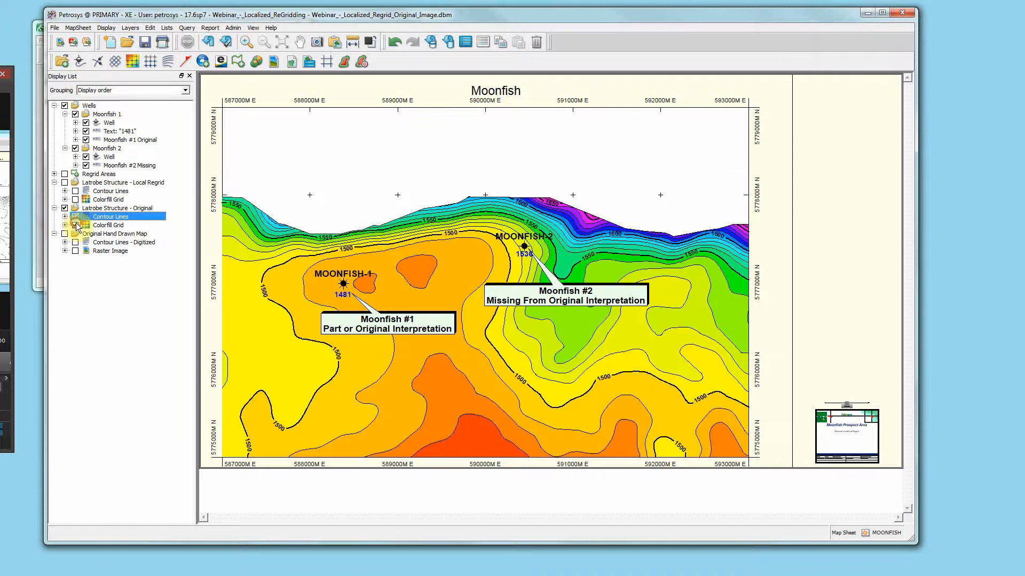
left_click(75, 225)
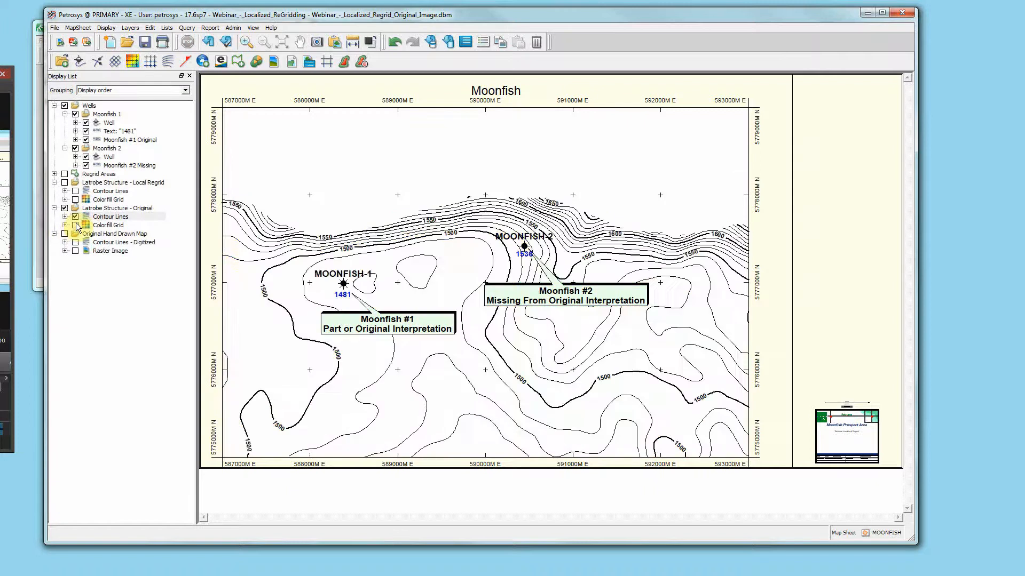
left_click(86, 140)
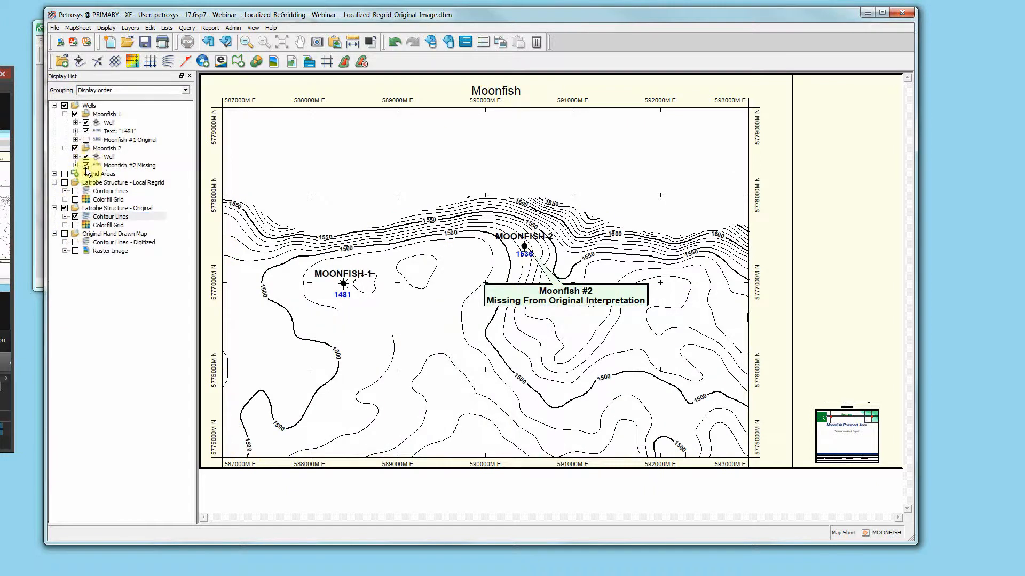
left_click(86, 166)
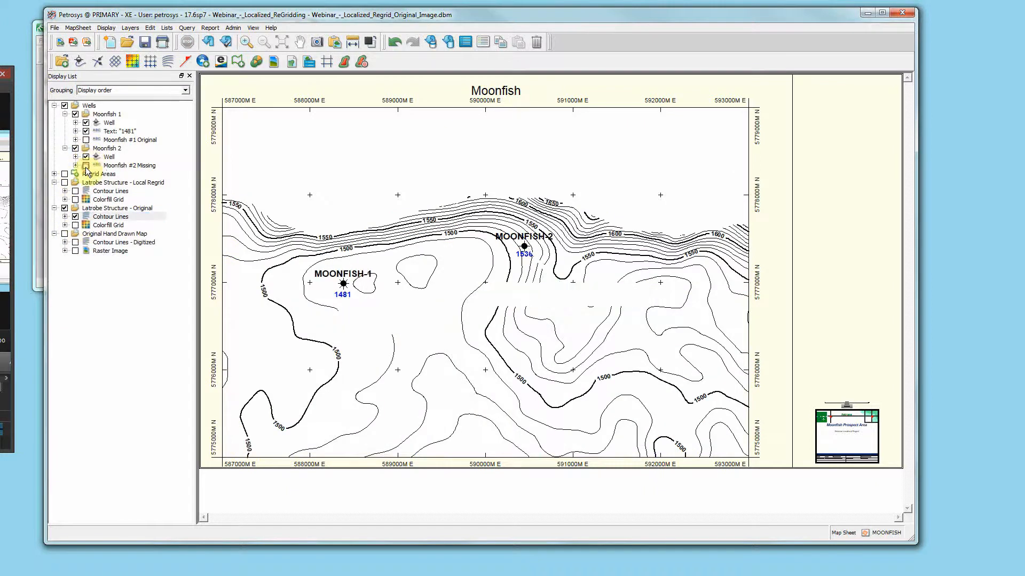
- Start a single polygon named Moonfish 2 Area1 in Regrid_Areas.ply, using overwrite mode Create and geographic coordinates
left_click(248, 43)
left_click_drag(447, 190, 596, 344)
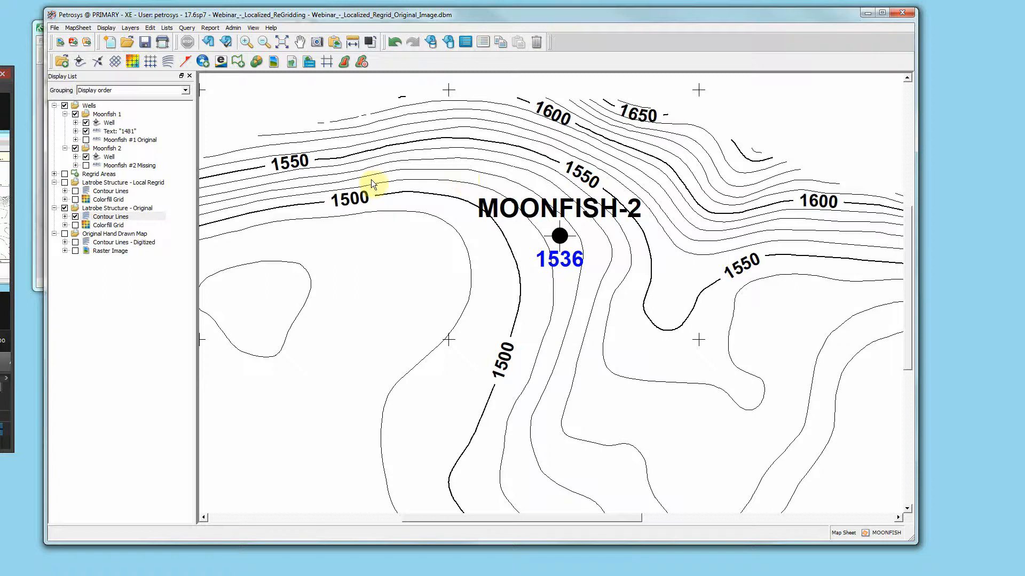
left_click(152, 28)
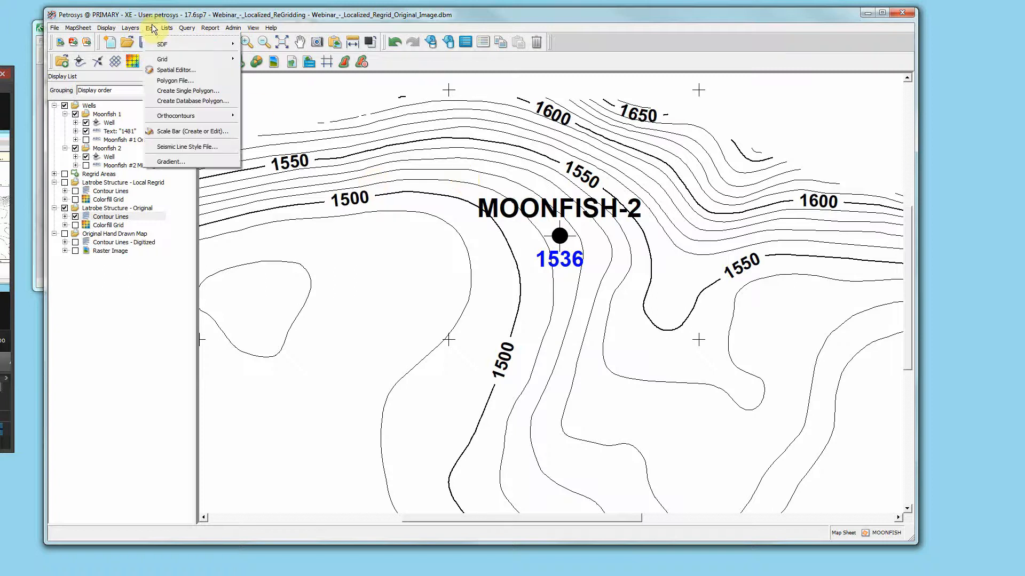
left_click(176, 92)
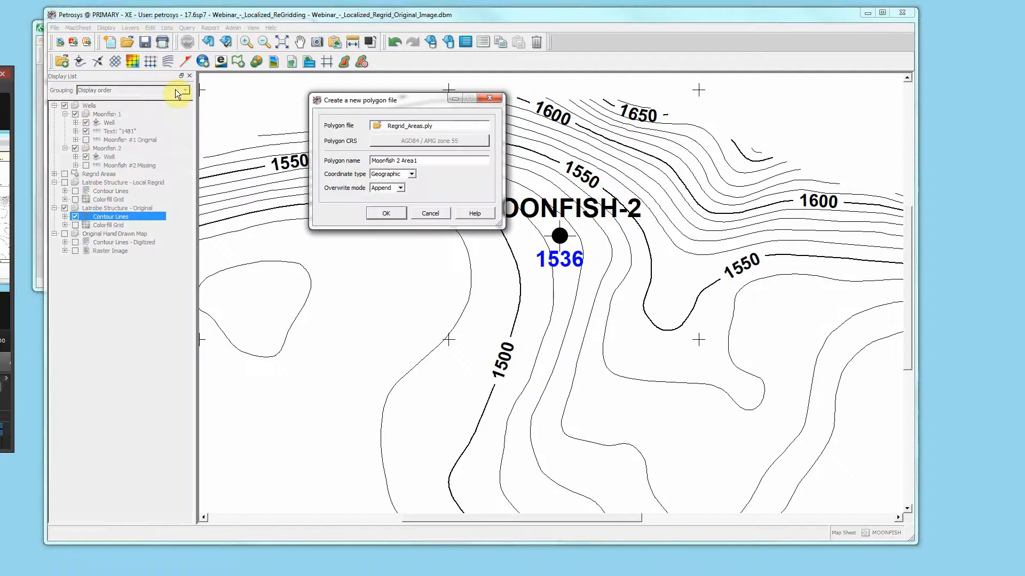
left_click(376, 126)
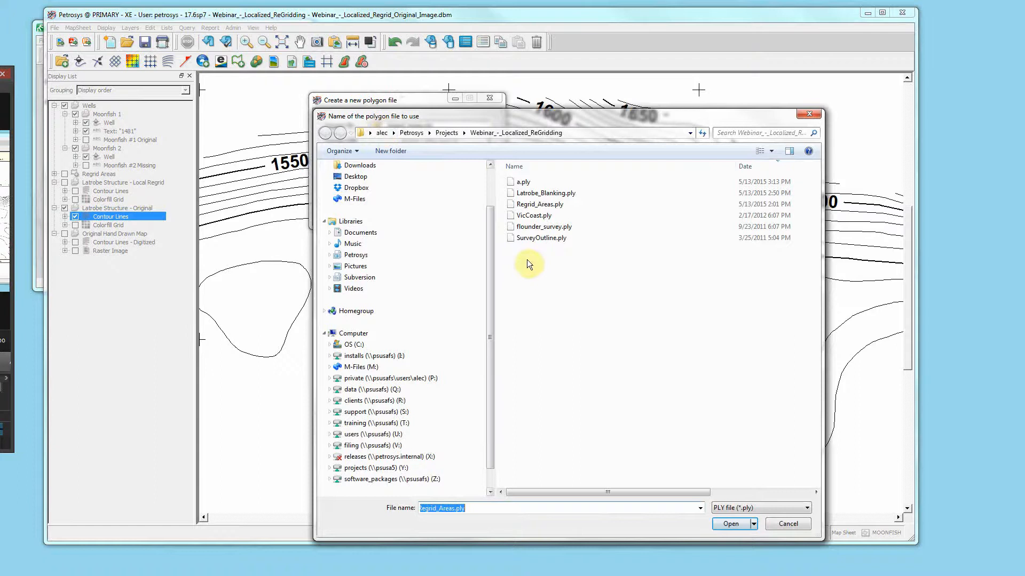
double_click(542, 205)
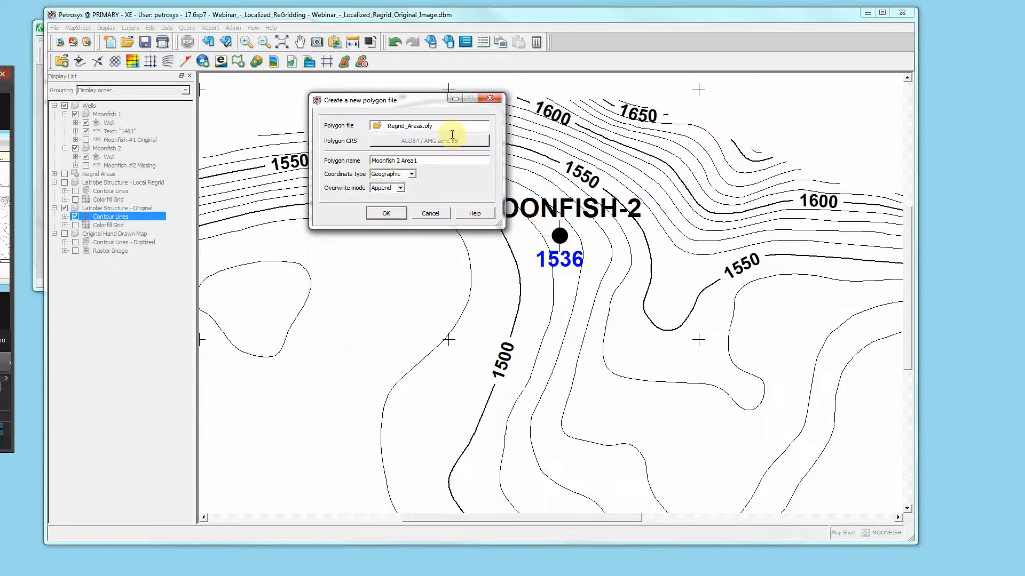
left_click_drag(433, 160, 372, 161)
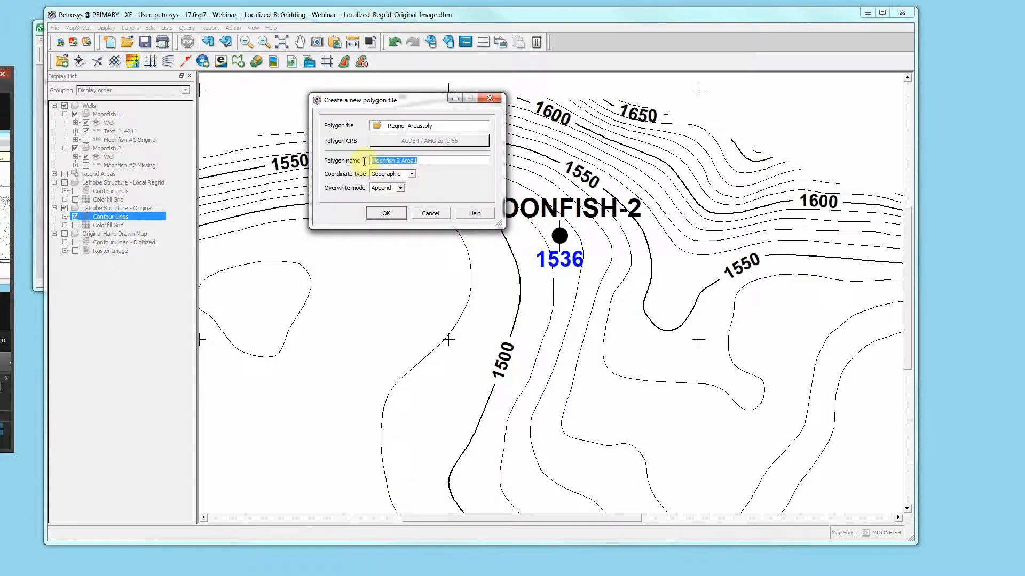
left_click(389, 163)
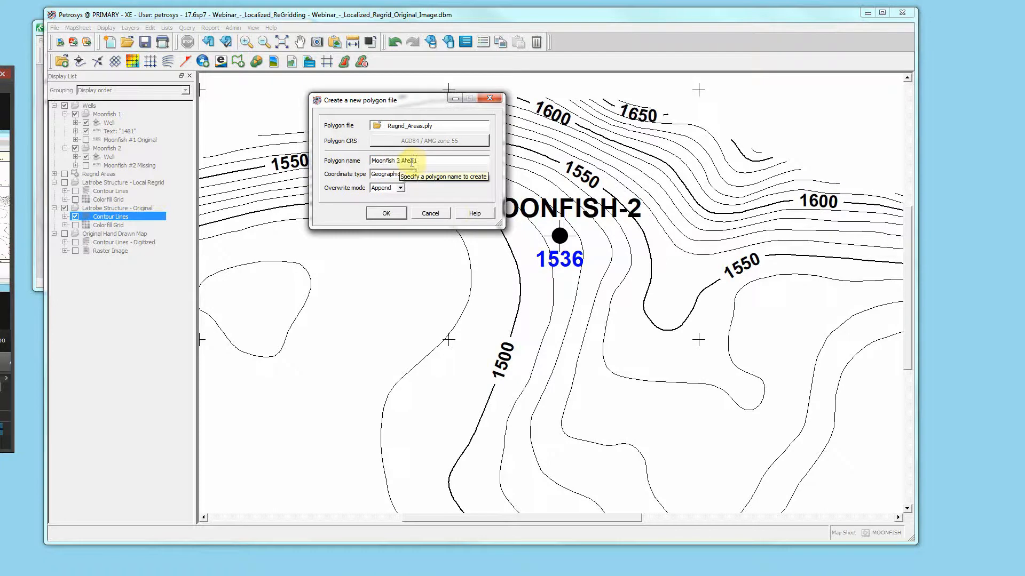
left_click(400, 188)
left_click(383, 198)
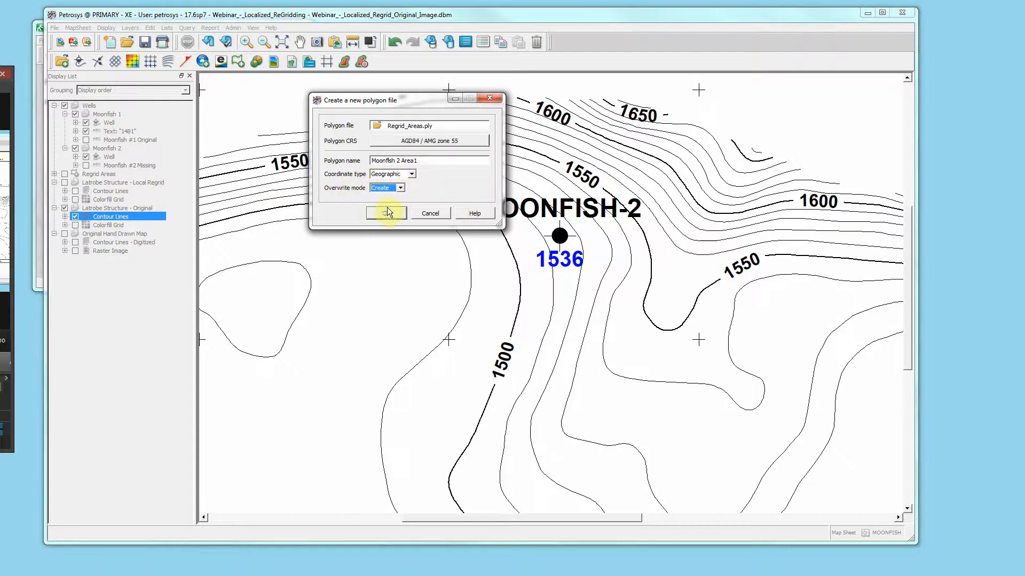
left_click(386, 213)
left_click(385, 184)
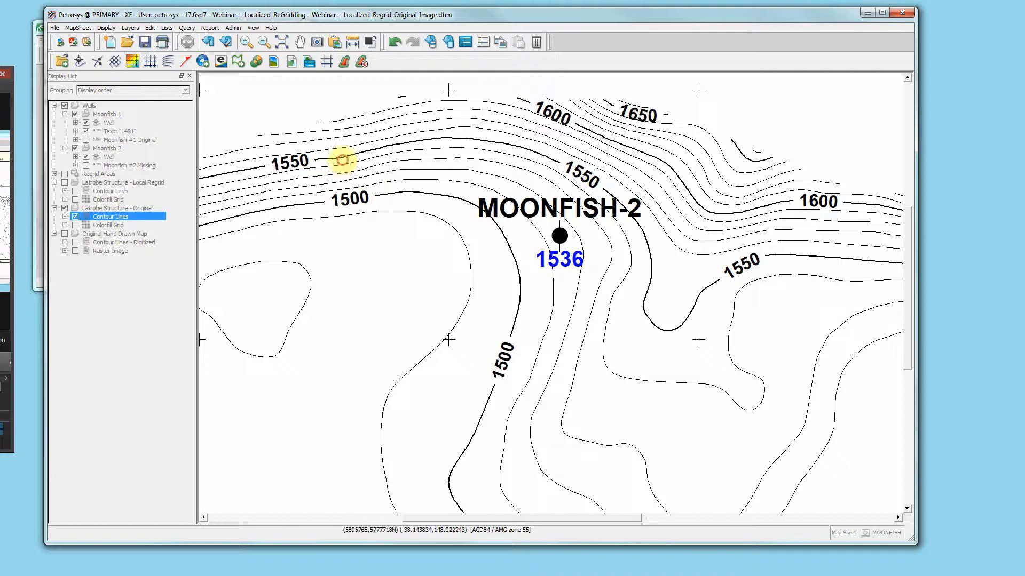
- Digitize a closed polygon about 1.2 km wide and 1.3 km high around the Moonfish-2 well and show the Regrid Areas layer
left_click(350, 324)
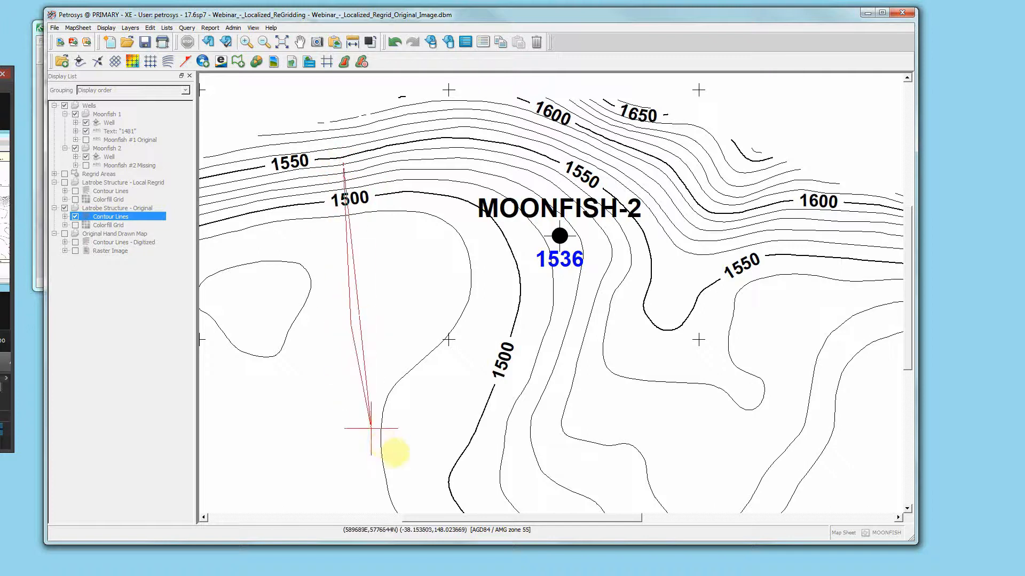
left_click(424, 467)
left_click(537, 479)
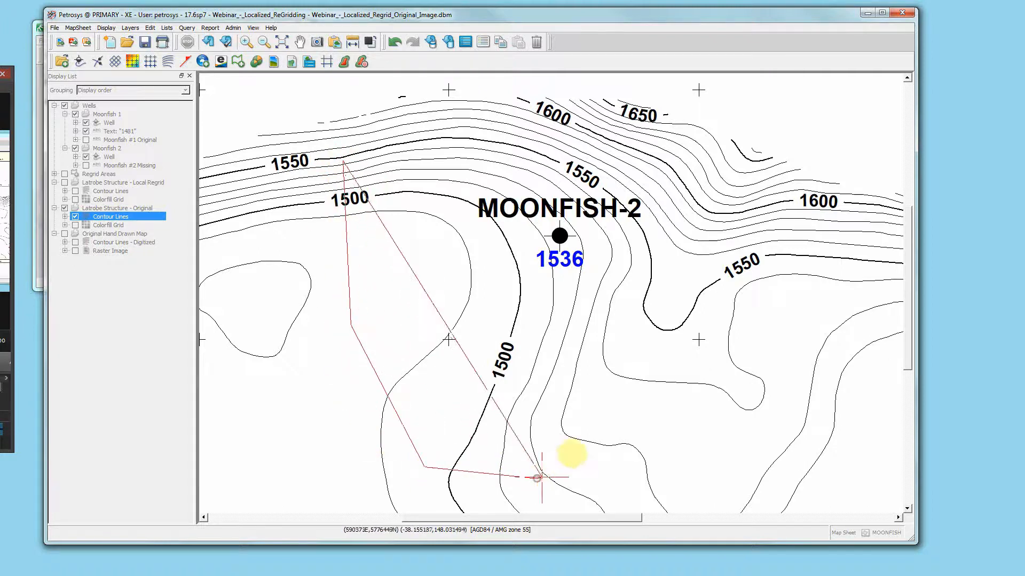
left_click(627, 390)
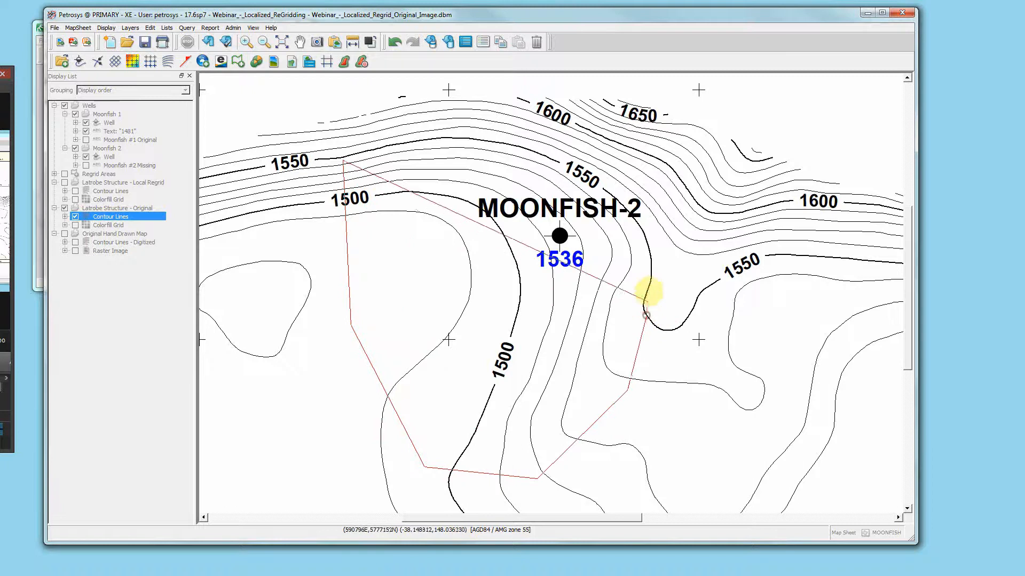
left_click(652, 256)
left_click(603, 177)
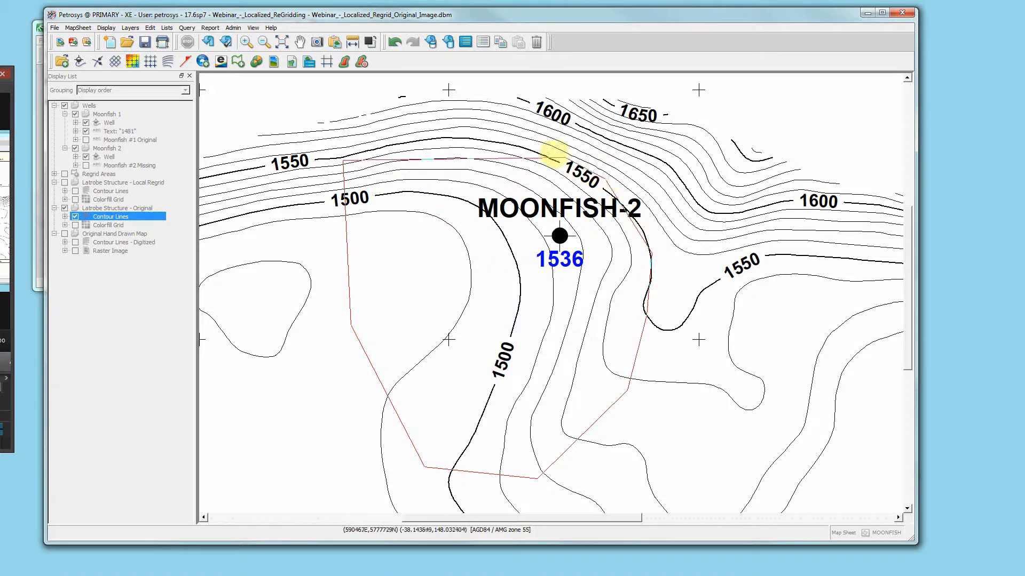
left_click(537, 149)
left_click(438, 143)
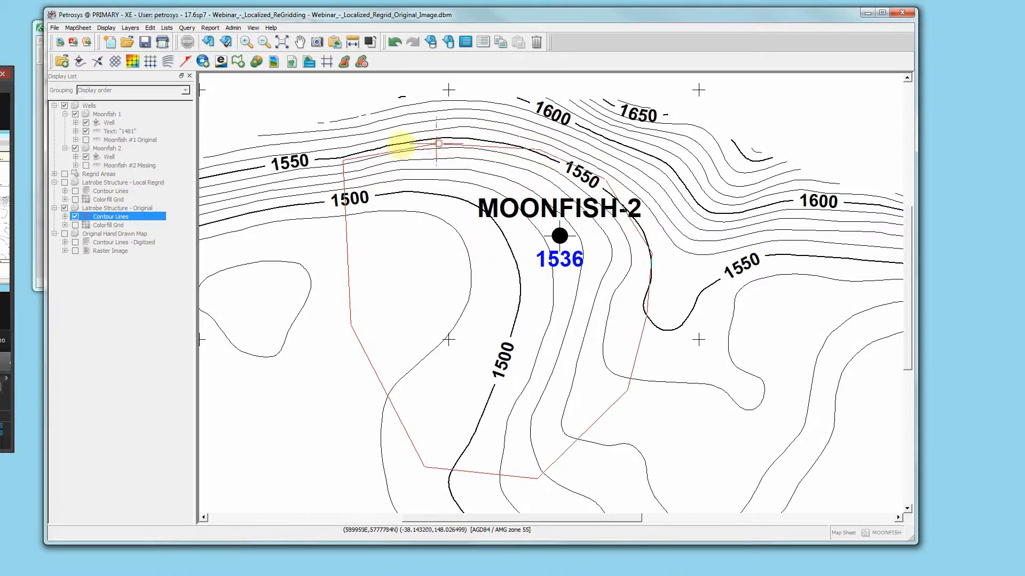
double_click(371, 152)
left_click(438, 295)
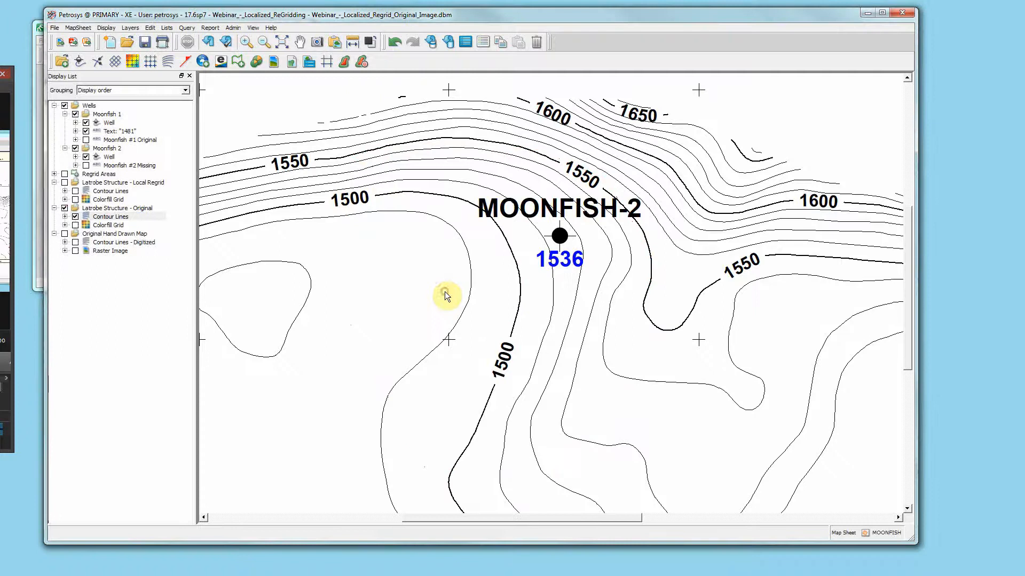
left_click(66, 174)
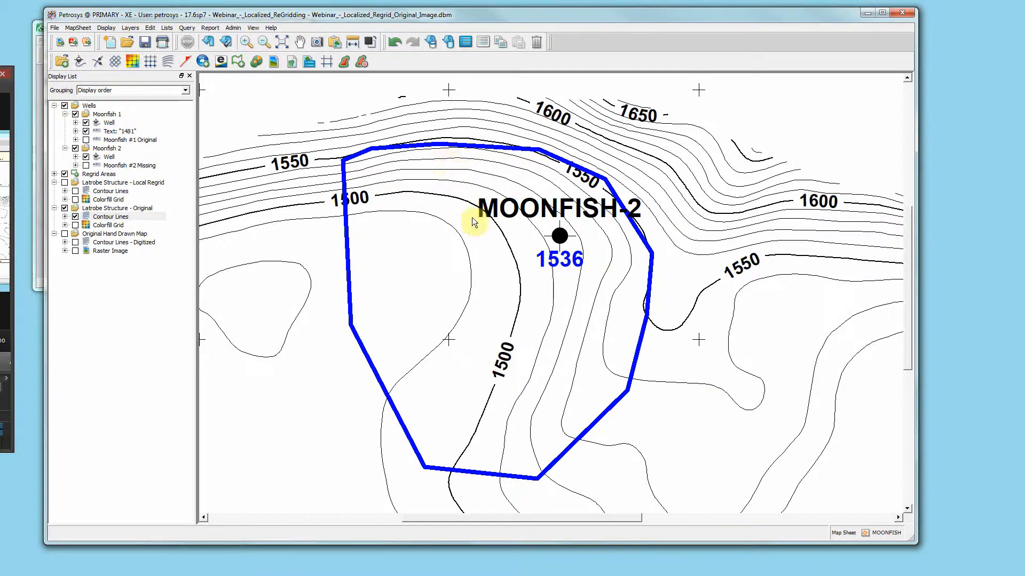
- Open the original structure contour lines for editing and select the 1490 to 1550 contours crossing the polygon
left_click(489, 177)
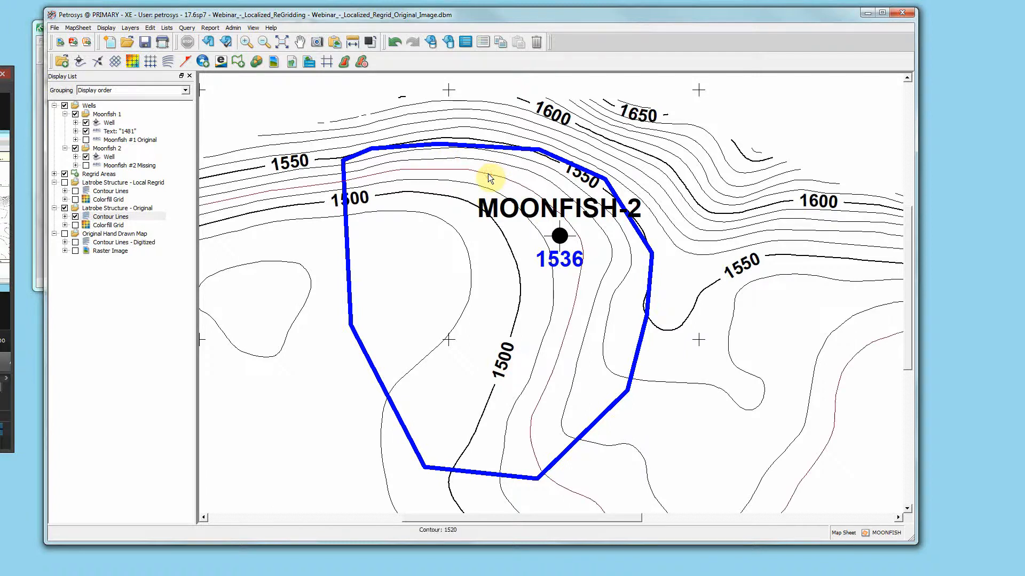
right_click(489, 177)
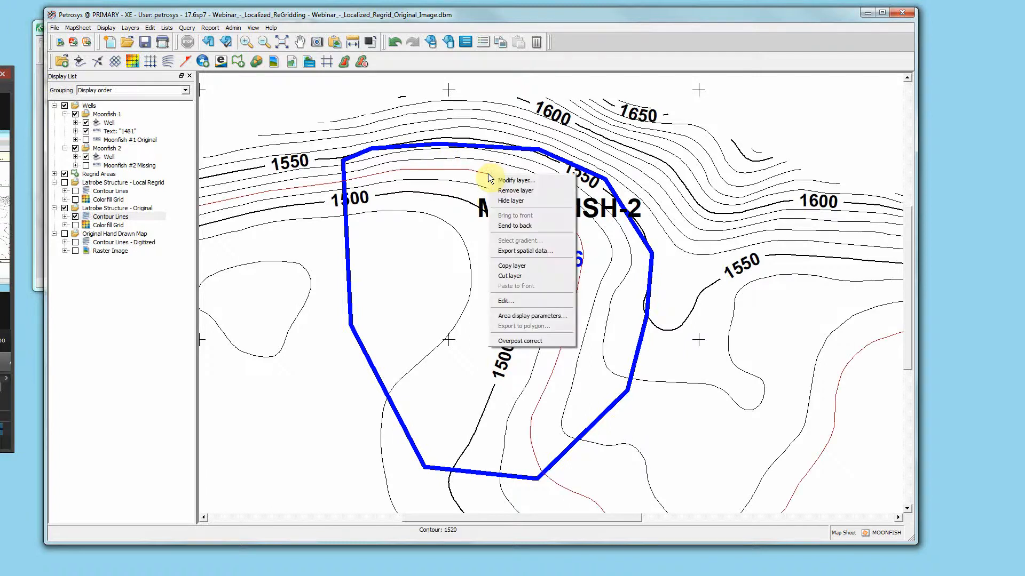
left_click(533, 303)
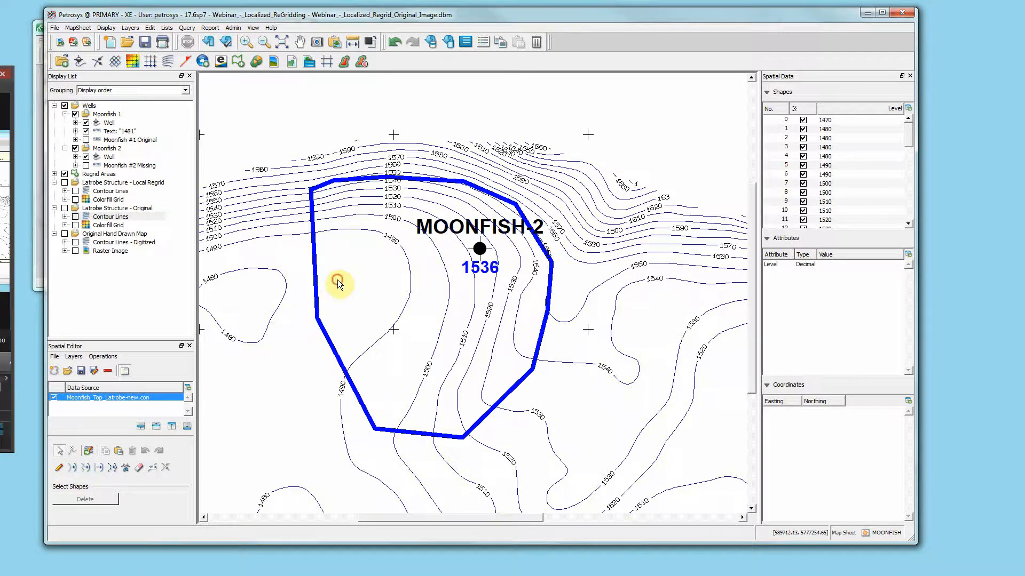
left_click_drag(337, 279, 510, 208)
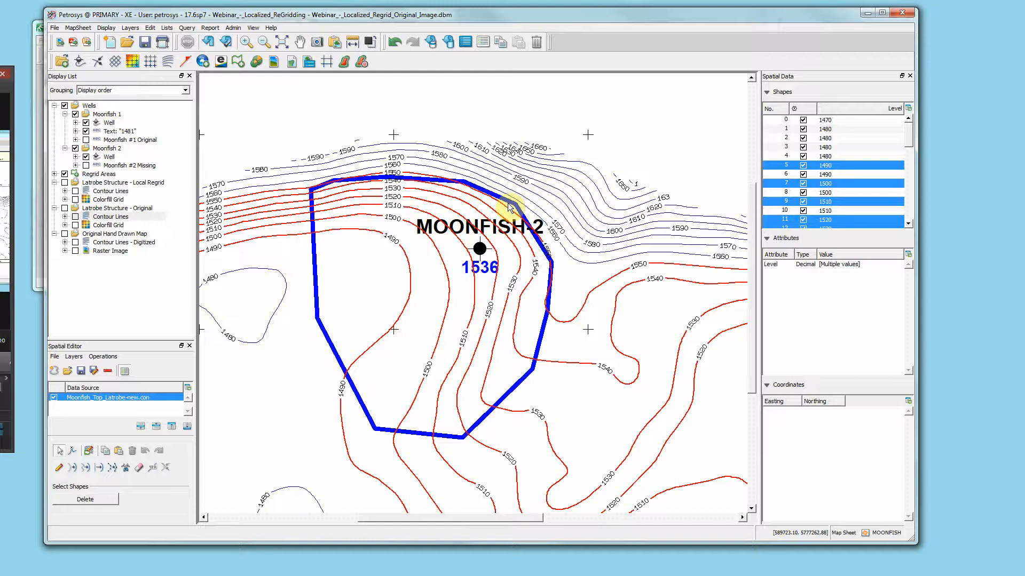
- Try bending the selected contours around the Moonfish-2 well using an enlarged edit circle
left_click(99, 469)
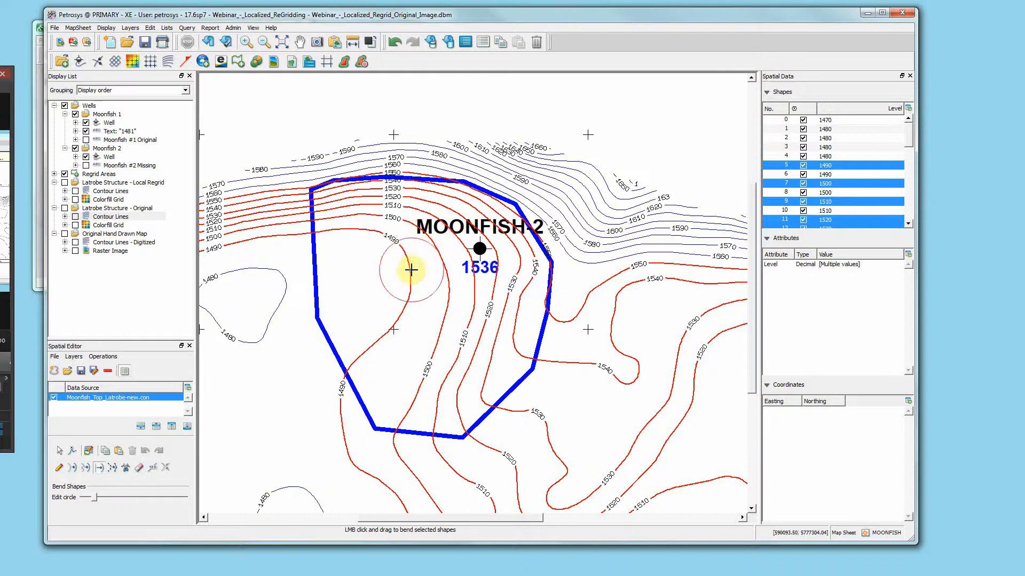
scroll(411, 270, "down", 2)
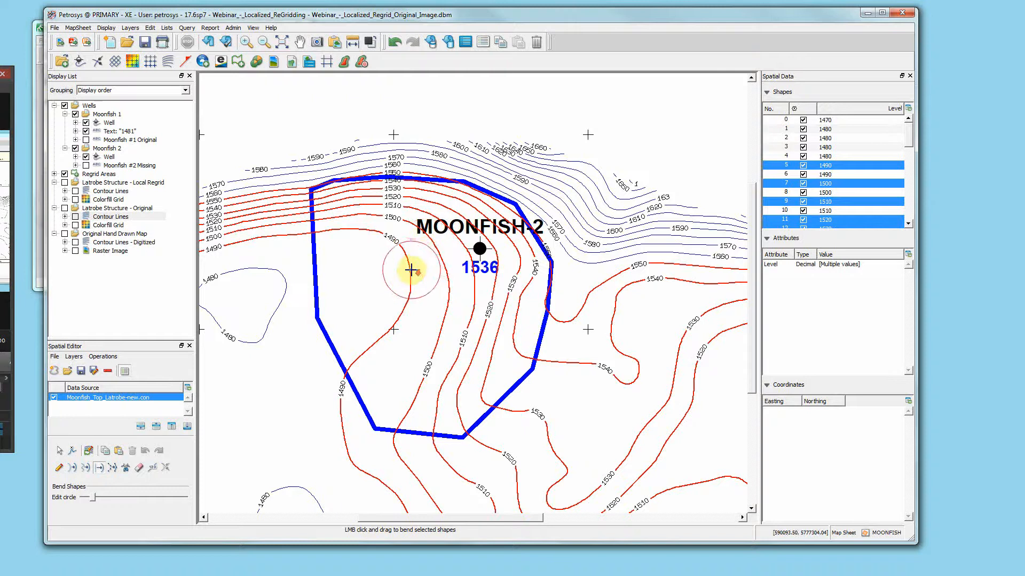
scroll(411, 270, "up", 6)
scroll(407, 267, "up", 5)
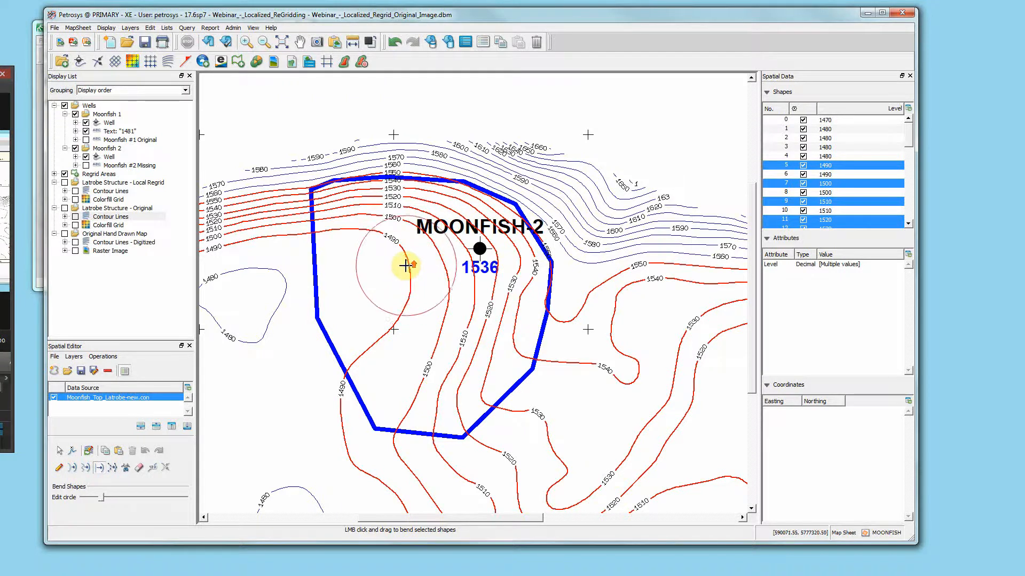
scroll(406, 265, "up", 3)
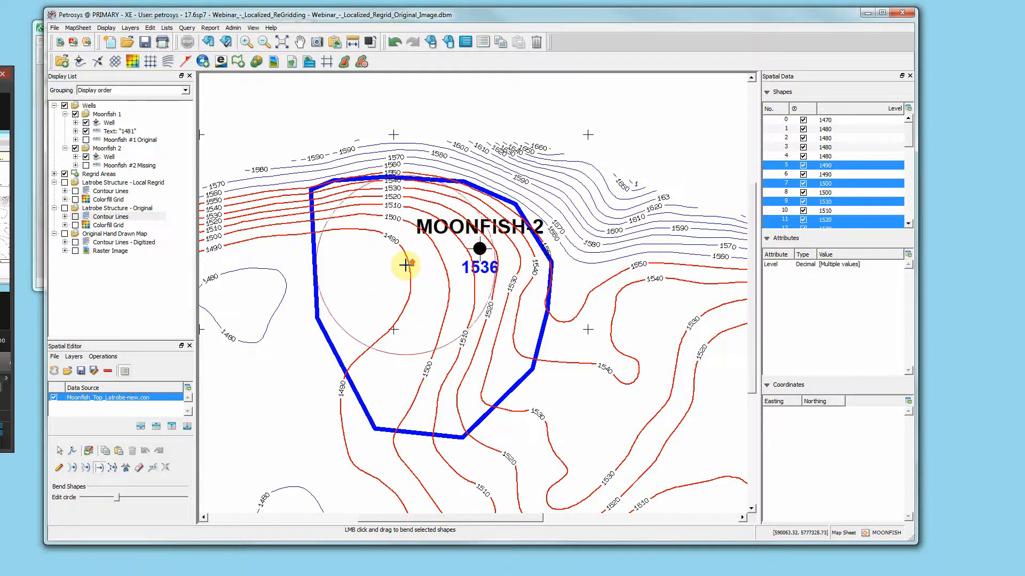
scroll(405, 262, "up", 3)
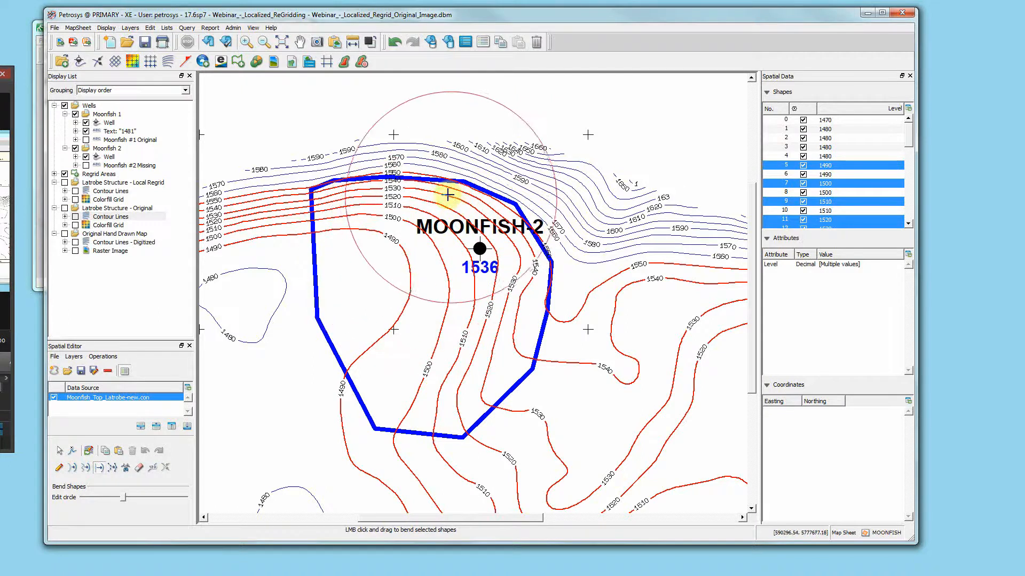
mouse_move(441, 197)
left_mouse_down()
mouse_move(482, 238)
mouse_move(519, 250)
mouse_move(501, 263)
mouse_move(501, 338)
mouse_move(512, 339)
mouse_move(487, 359)
mouse_move(506, 329)
mouse_move(507, 290)
mouse_move(487, 329)
mouse_move(494, 288)
left_mouse_up()
key("Escape")
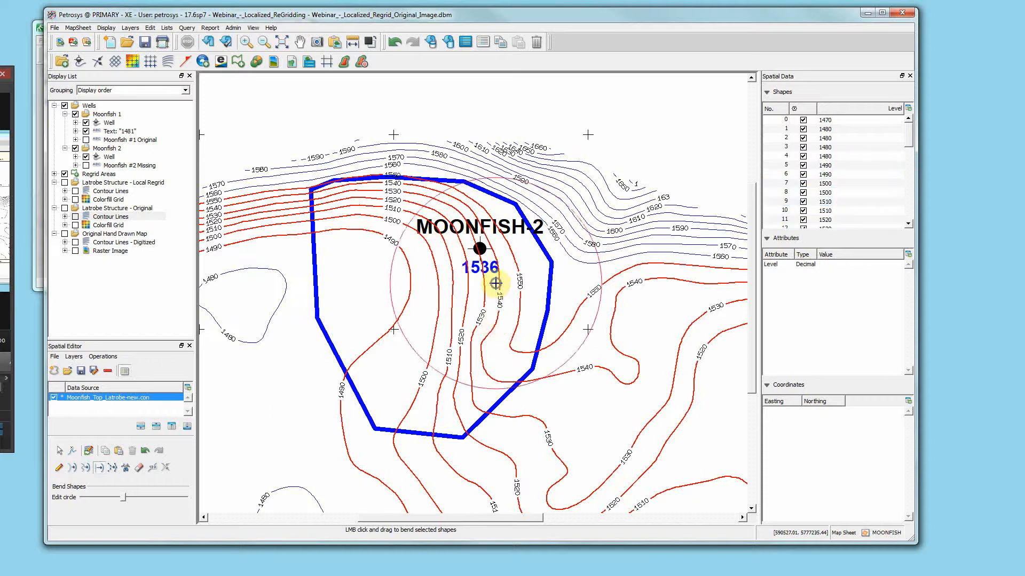
left_click(143, 452)
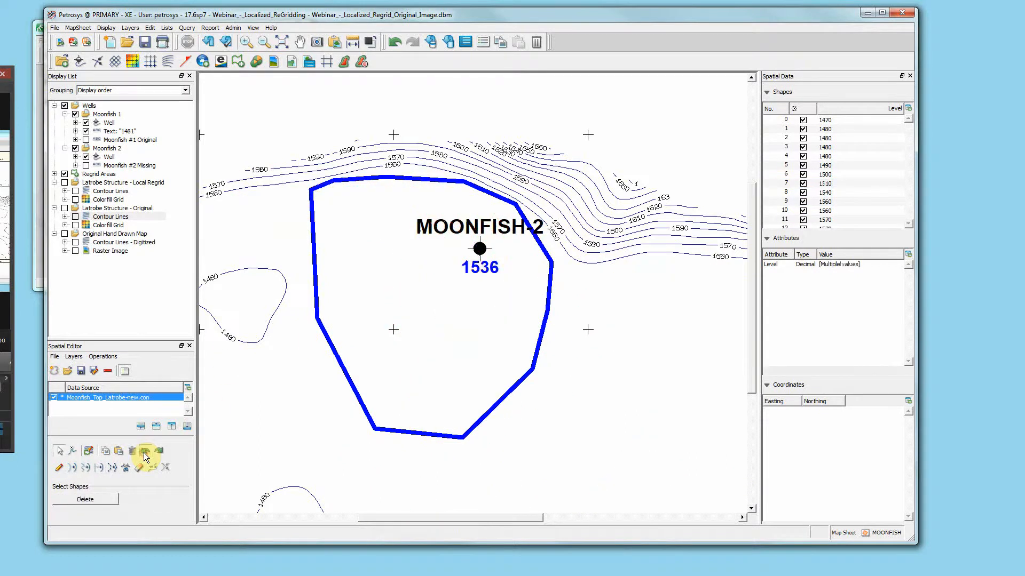
- Undo the contour bends and retrace the 1490 to 1550 contours inside the polygon further west, replacing parts of the existing lines
left_click(143, 452)
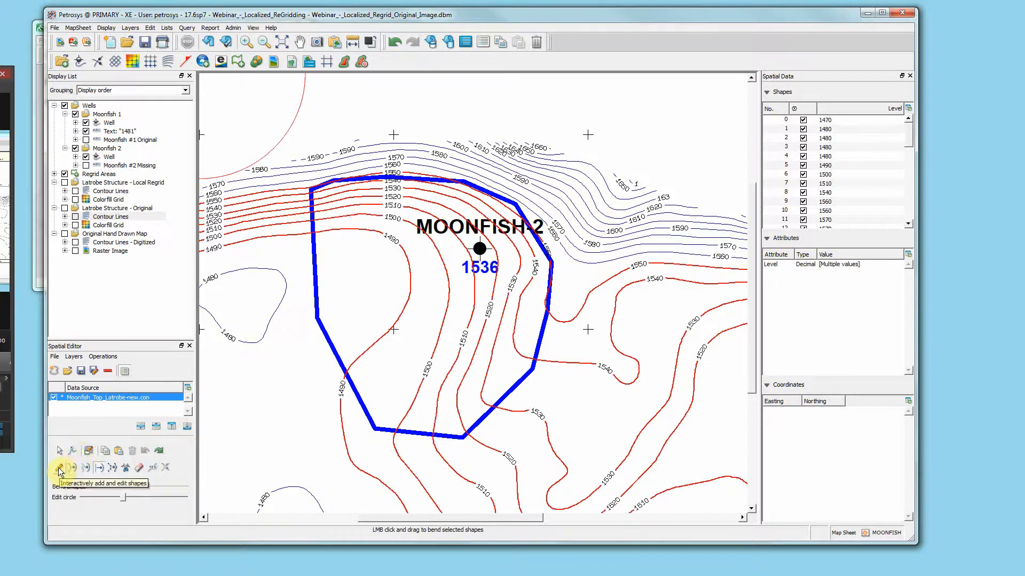
left_click(59, 468)
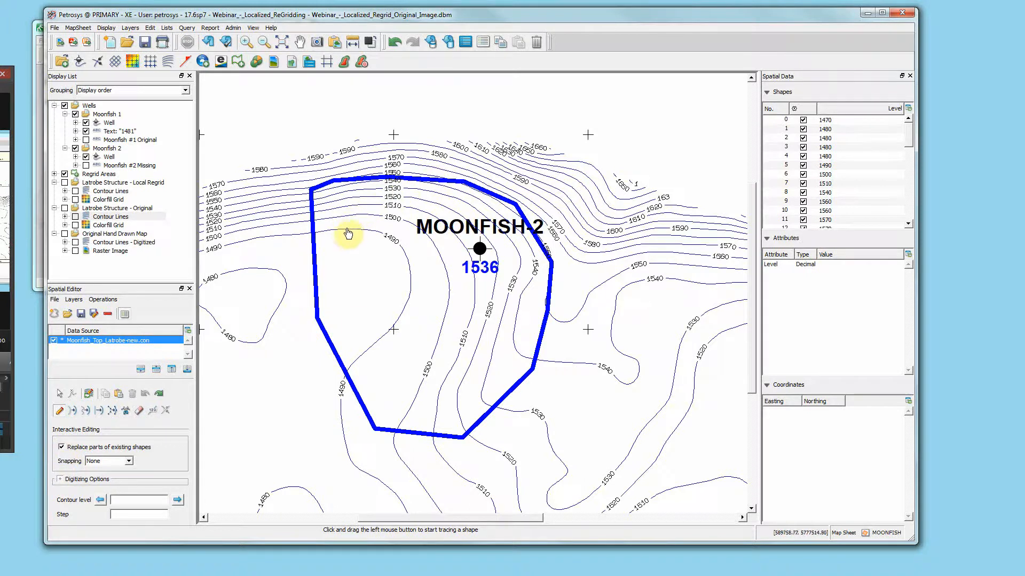
mouse_move(347, 232)
left_mouse_down()
mouse_move(373, 245)
mouse_move(386, 291)
mouse_move(359, 354)
left_mouse_up()
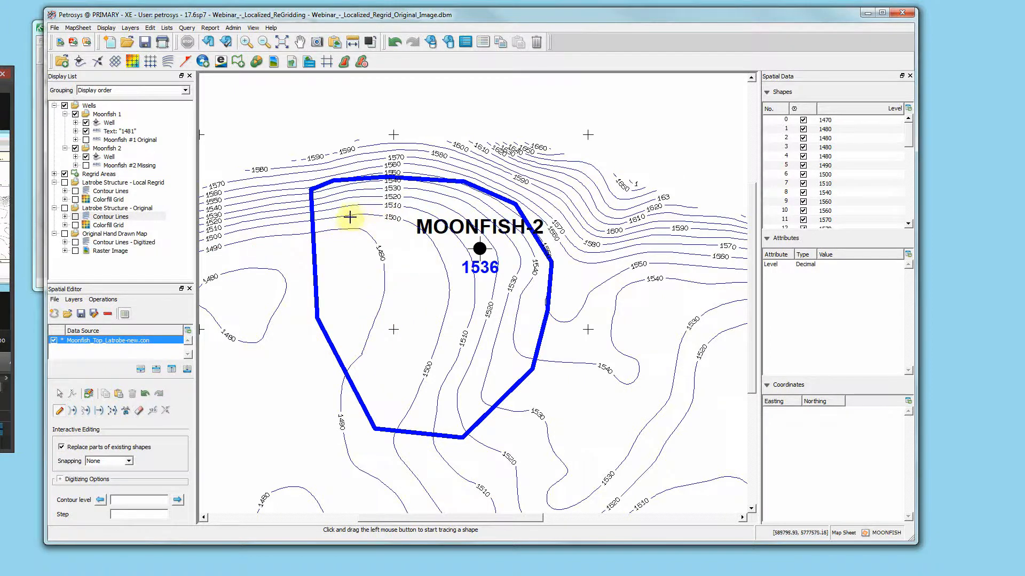
mouse_move(350, 219)
left_mouse_down()
mouse_move(382, 224)
mouse_move(408, 274)
mouse_move(399, 428)
left_mouse_up()
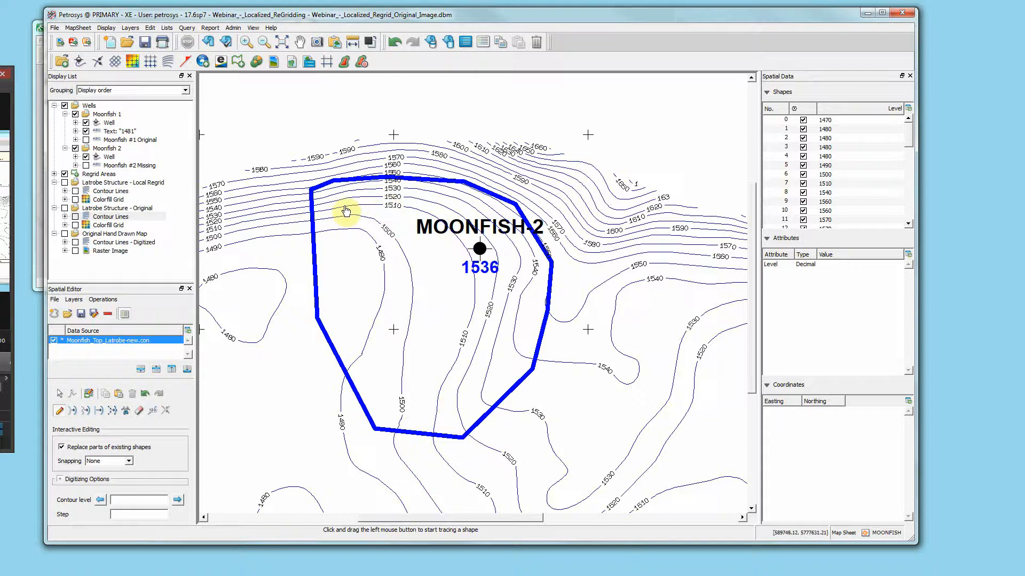
mouse_move(346, 211)
left_mouse_down()
mouse_move(413, 237)
mouse_move(429, 272)
mouse_move(435, 404)
left_mouse_up()
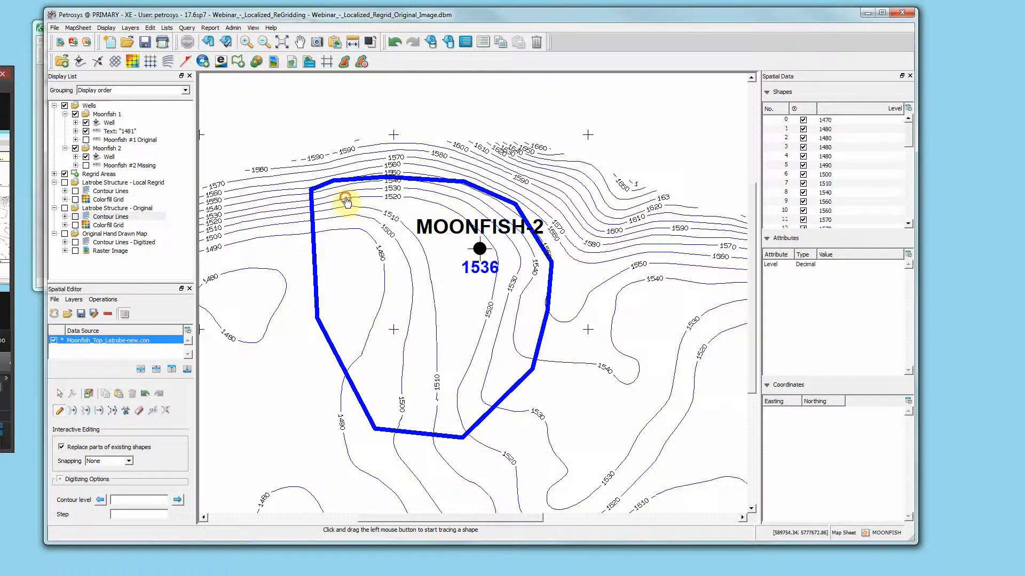
mouse_move(346, 201)
left_mouse_down()
mouse_move(381, 203)
mouse_move(439, 246)
mouse_move(464, 348)
mouse_move(457, 393)
left_mouse_up()
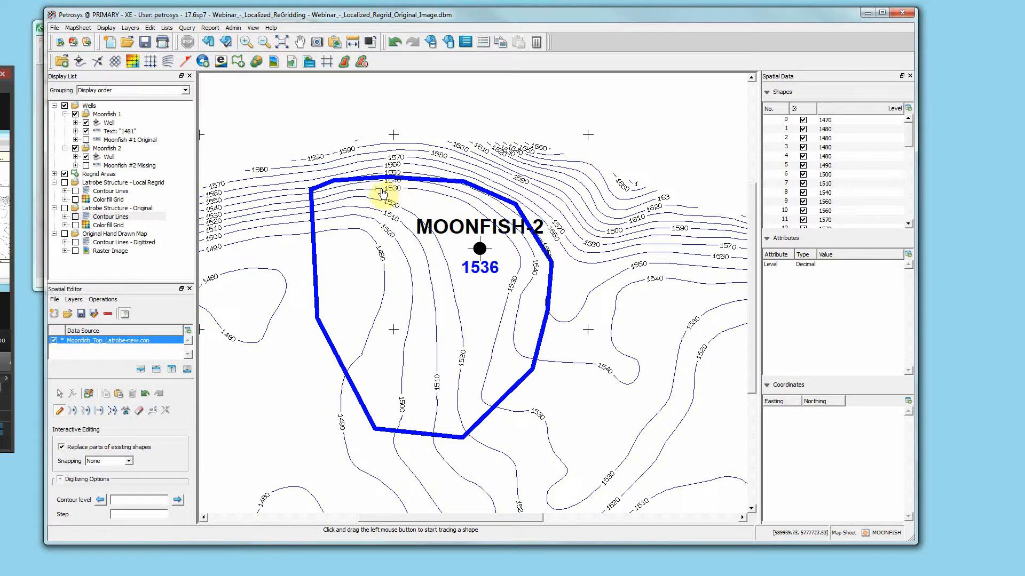
mouse_move(382, 194)
left_mouse_down()
mouse_move(405, 199)
mouse_move(454, 244)
mouse_move(485, 388)
left_mouse_up()
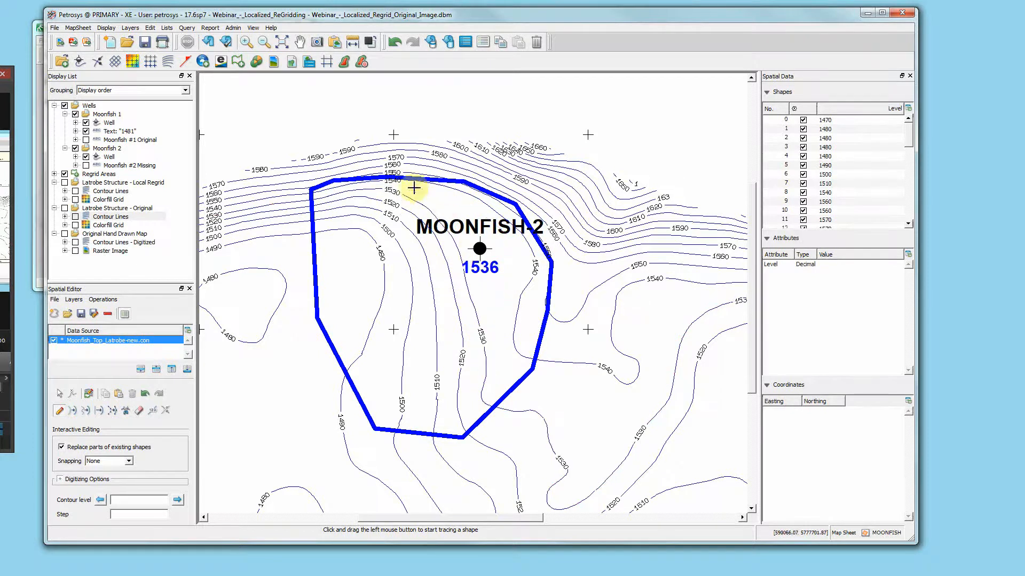
mouse_move(433, 183)
left_mouse_down()
mouse_move(512, 267)
mouse_move(520, 301)
left_mouse_up()
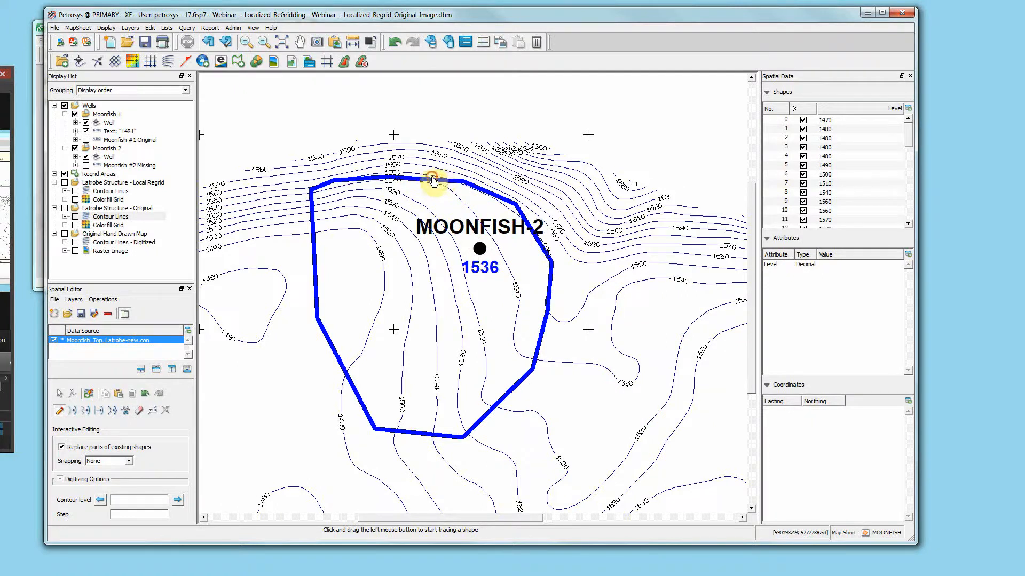
mouse_move(432, 180)
left_mouse_down()
mouse_move(485, 205)
mouse_move(535, 269)
mouse_move(545, 300)
left_mouse_up()
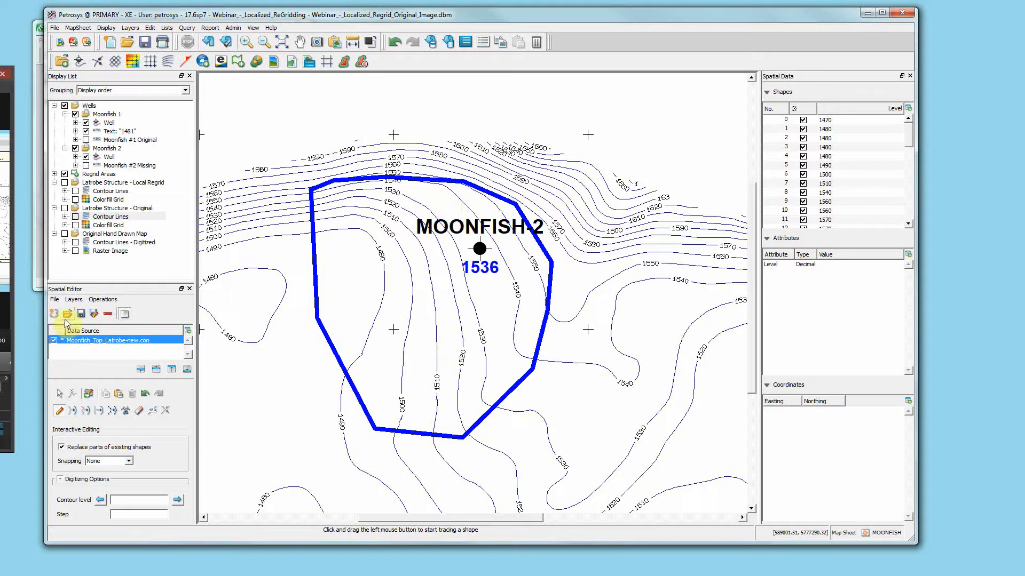
- Save the edited contours as the Petrosys contour file Moonfish_Top_Latrobe_Hand_Edited.con, overwriting the existing file
left_click(56, 300)
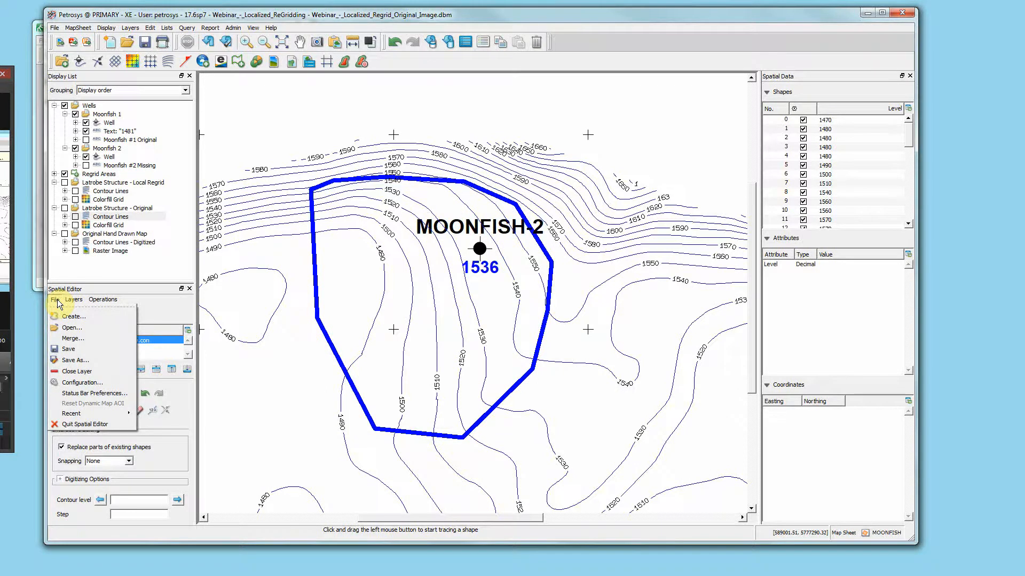
left_click(74, 362)
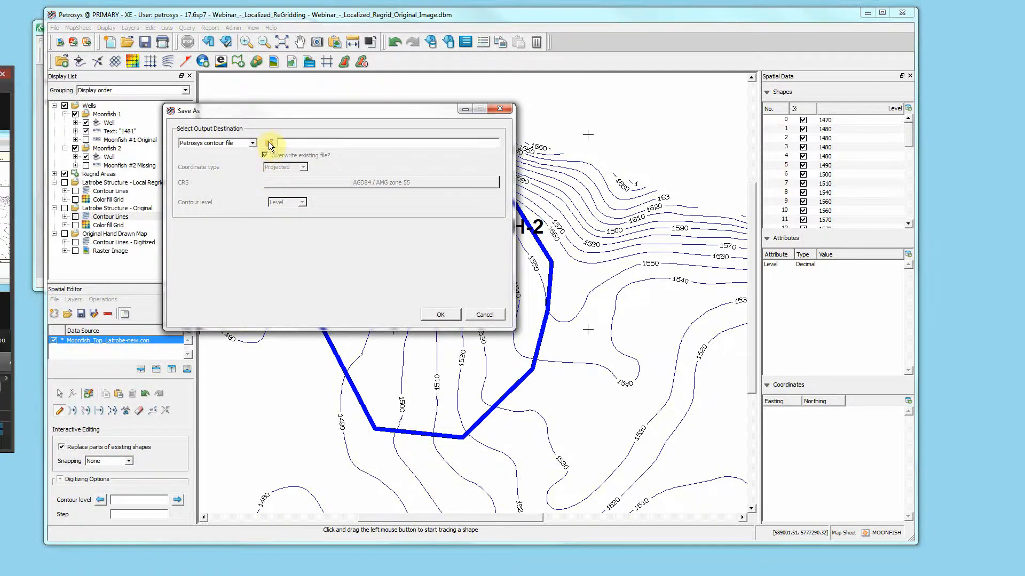
left_click(270, 143)
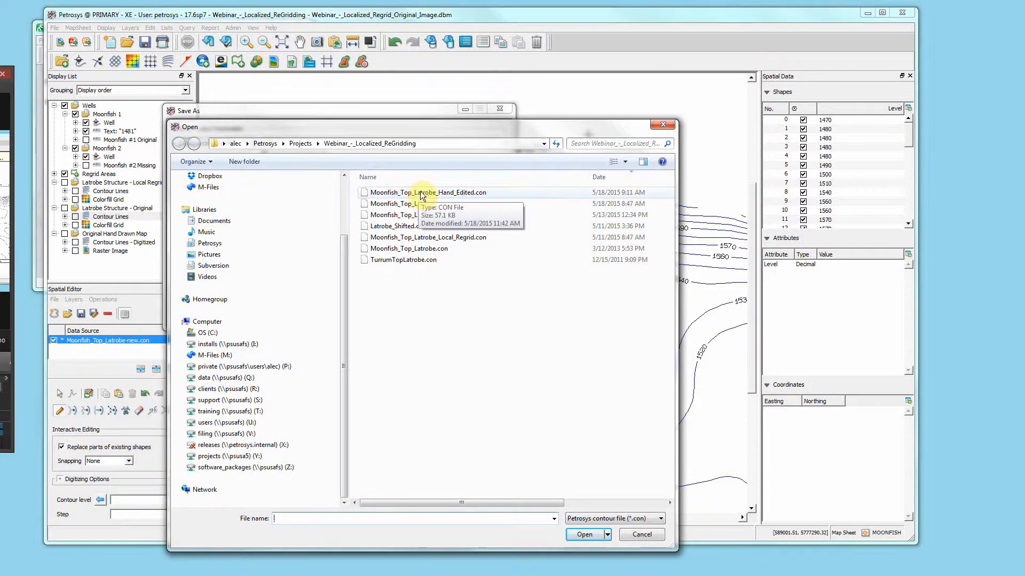
left_click(442, 194)
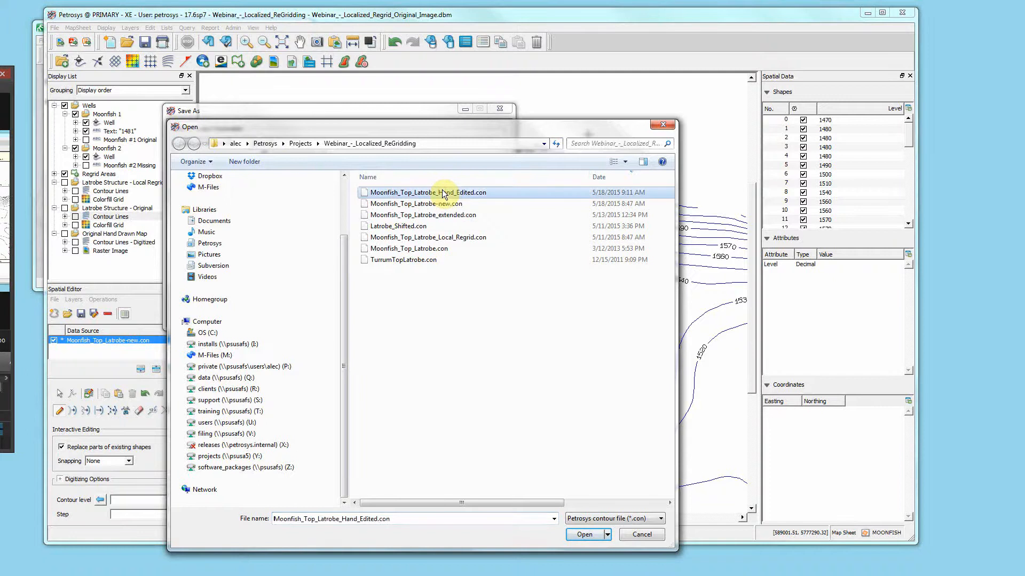
double_click(443, 193)
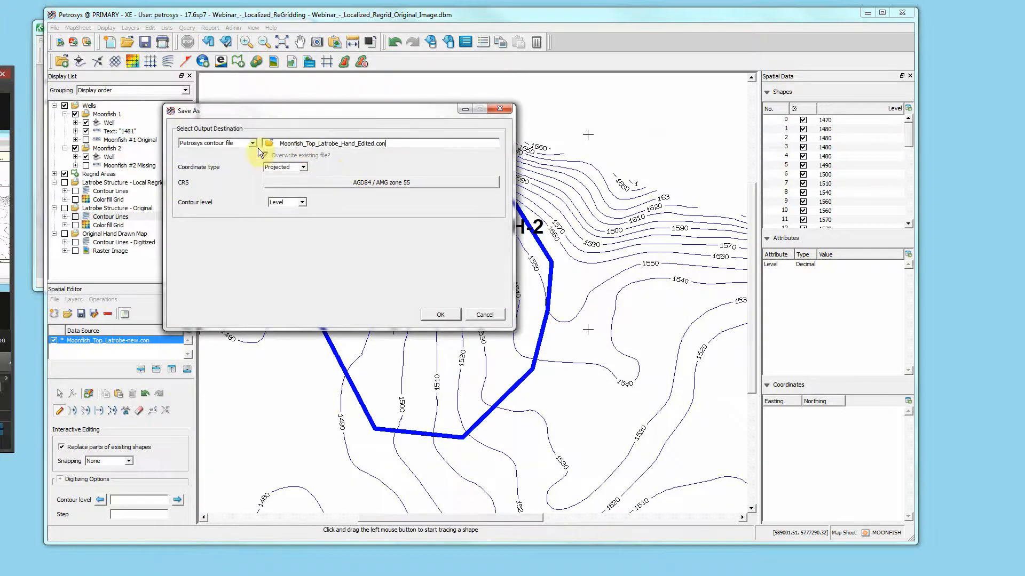
left_click(448, 314)
left_click(459, 309)
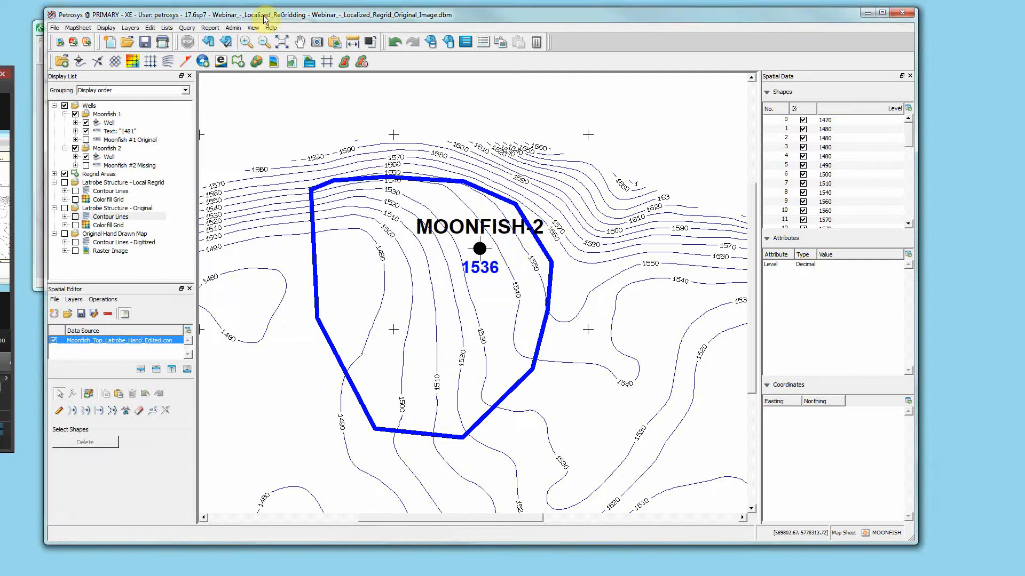
- Switch to the Surface Modeling task list and open the settings of the Step 2: Regrid Over a Local Area task
left_click_drag(267, 20, 638, 16)
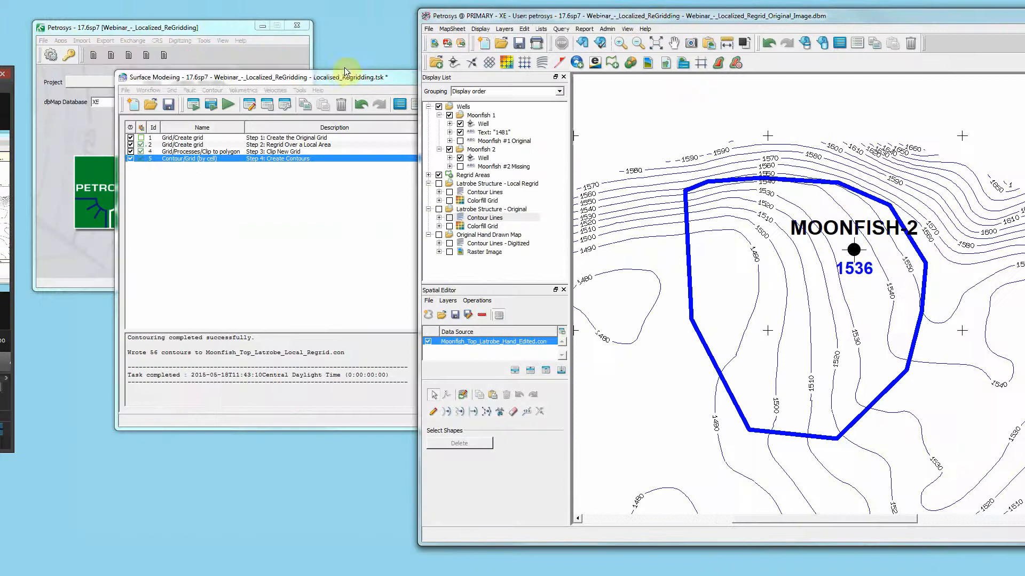
left_click_drag(339, 77, 440, 75)
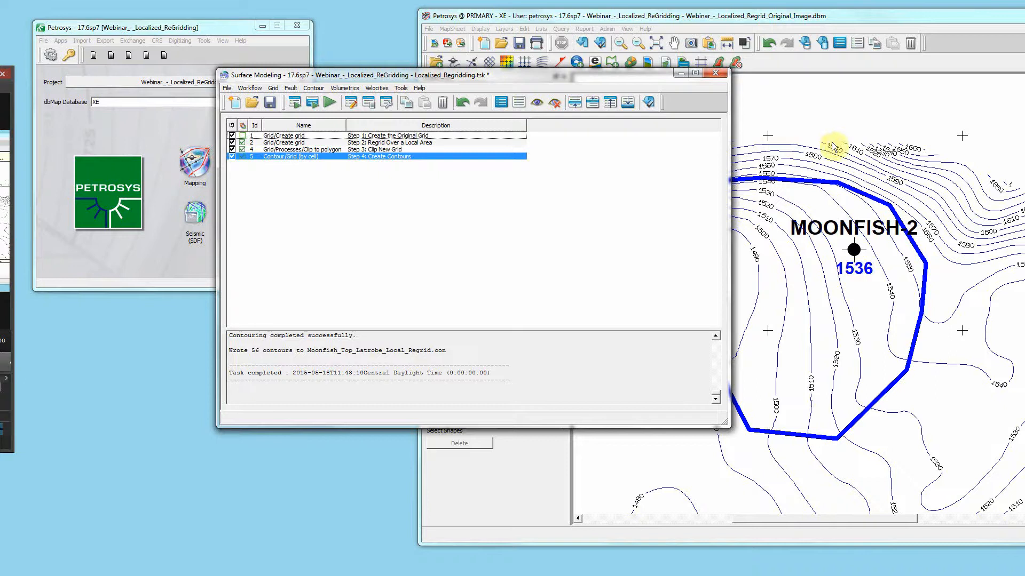
left_click(403, 137)
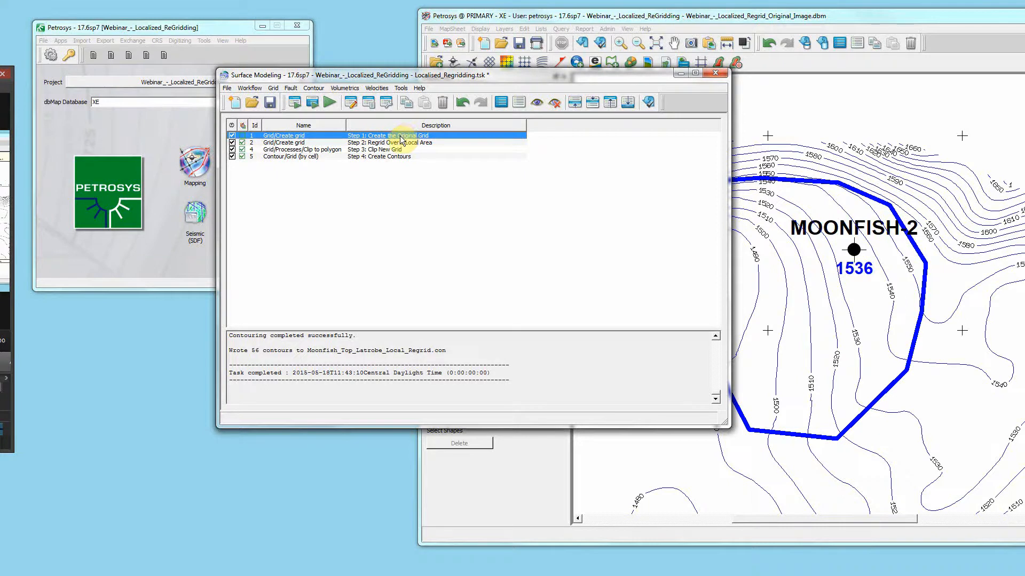
left_click(827, 243)
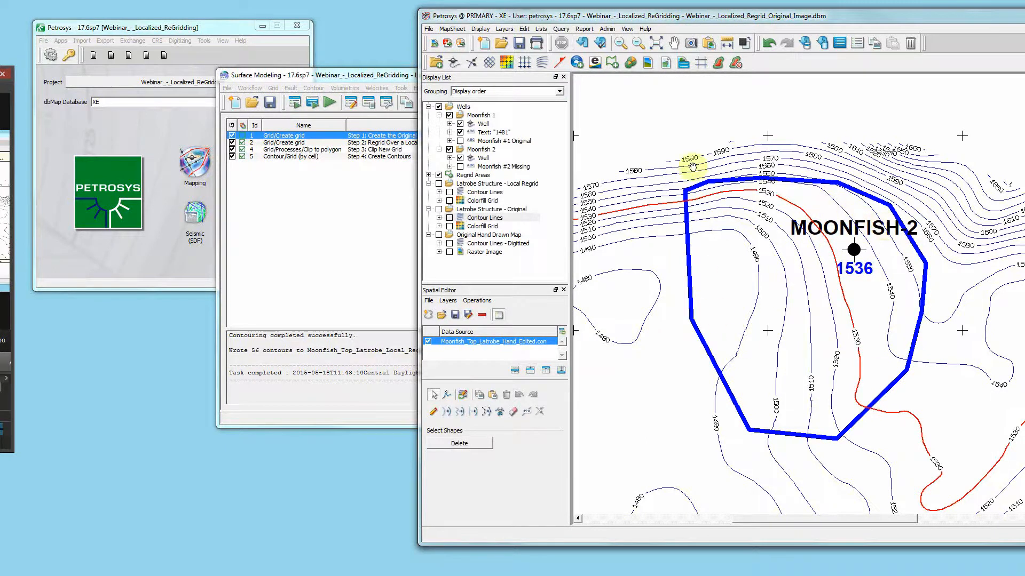
left_click(357, 75)
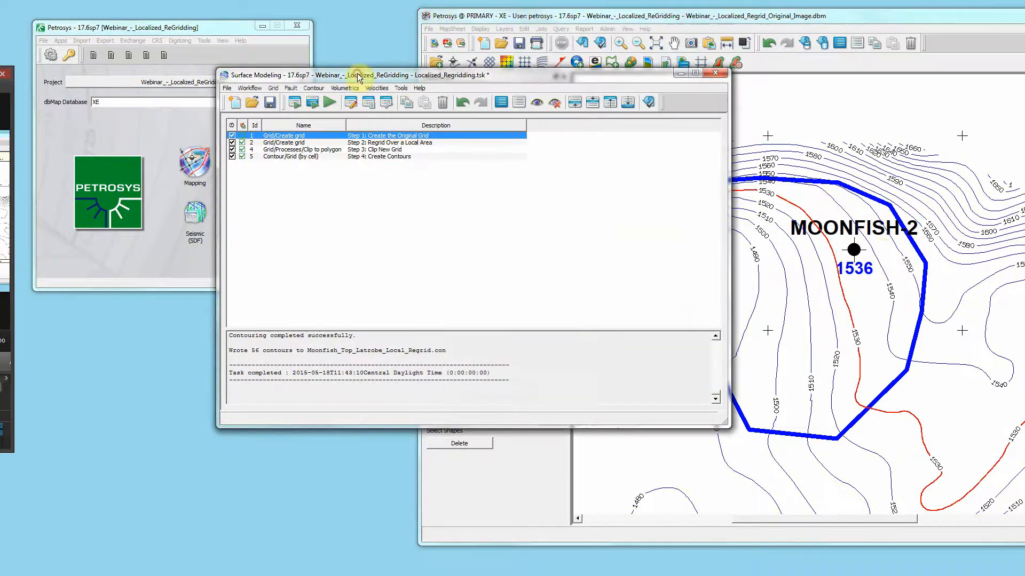
double_click(395, 143)
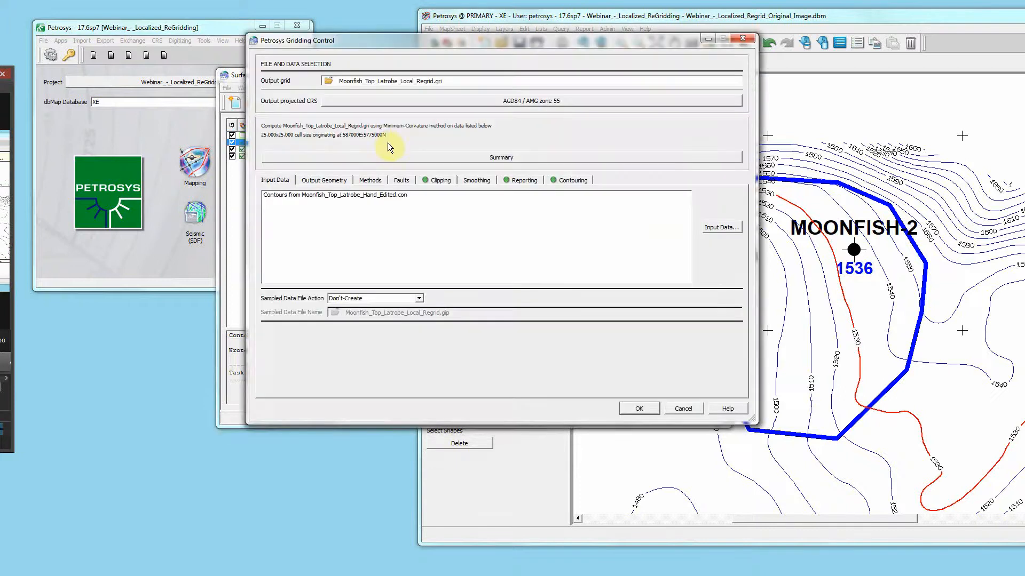
left_click_drag(485, 38, 453, 48)
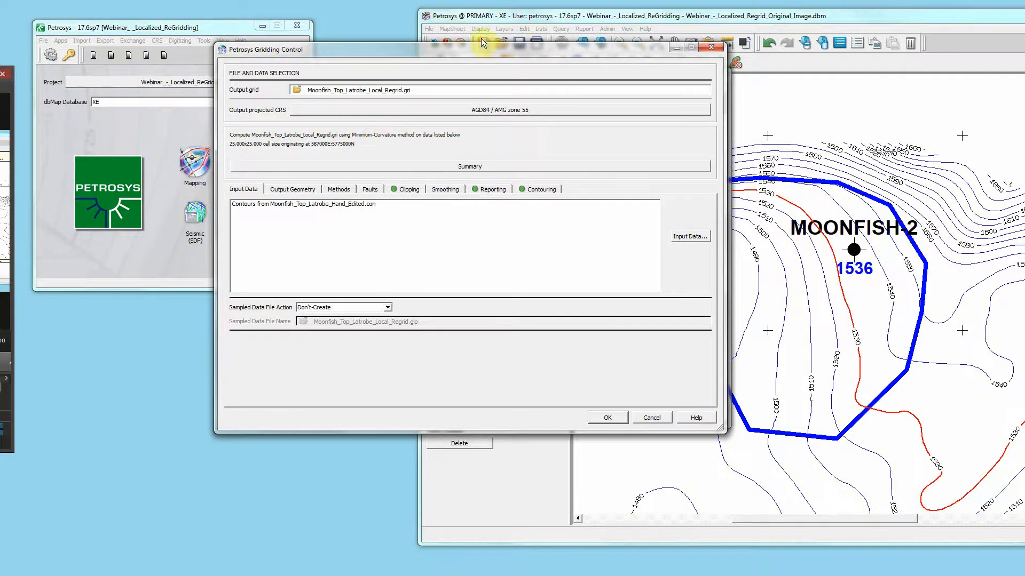
left_click_drag(474, 53, 482, 46)
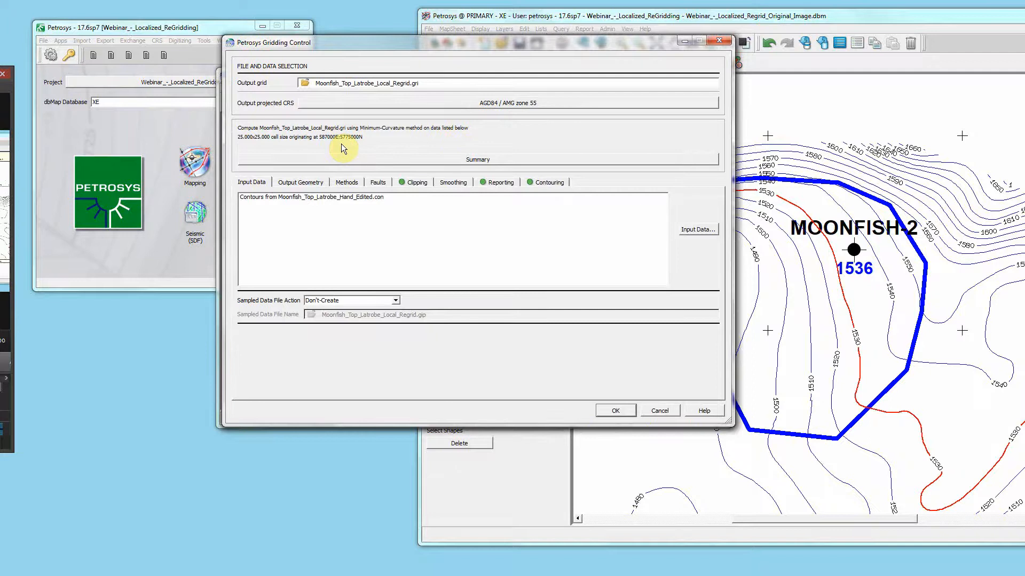
- Set the gridding operation to Localised re-gridding with the Minimum-Curvature gridding algorithm
left_click(351, 184)
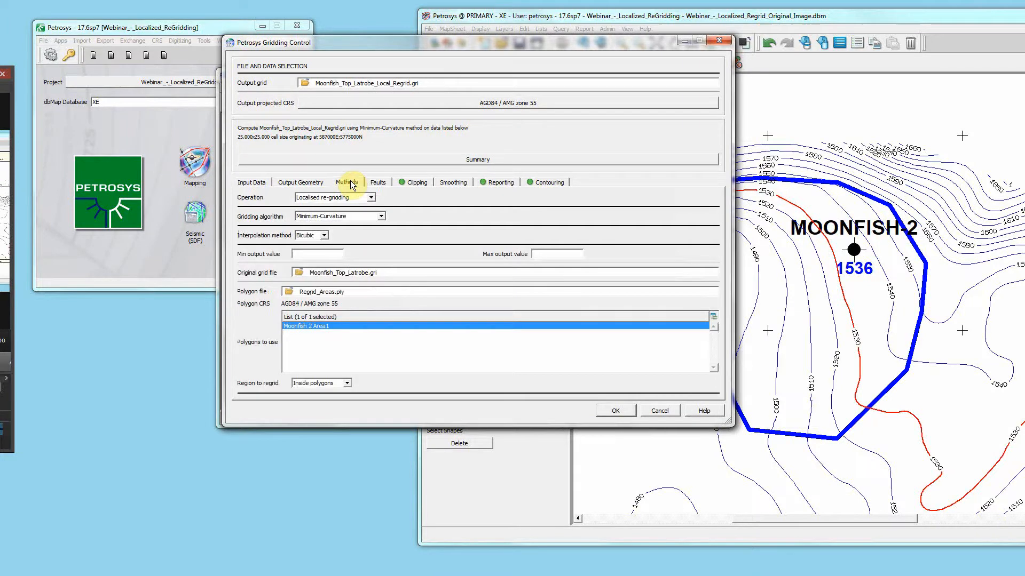
left_click(352, 200)
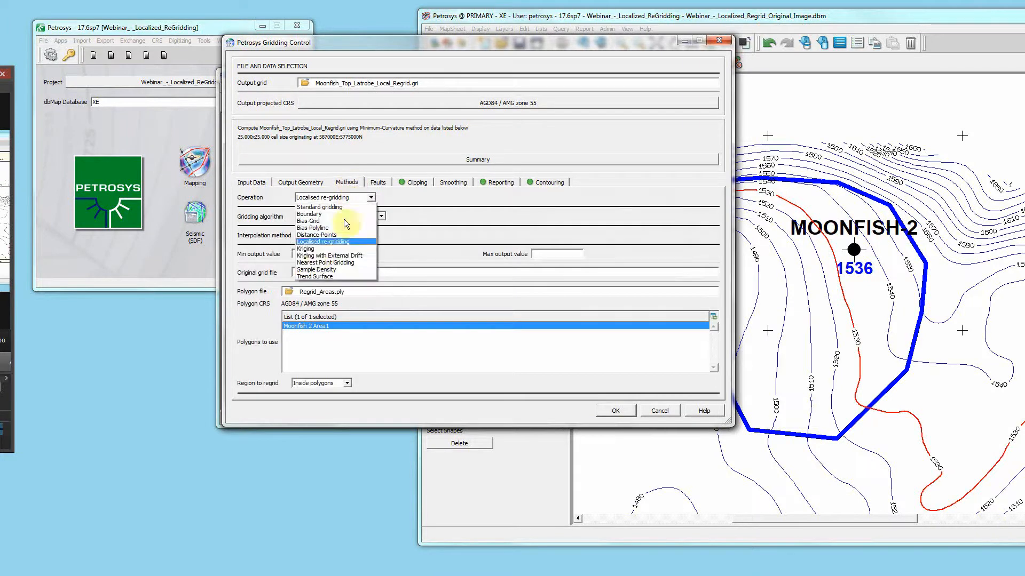
left_click(321, 244)
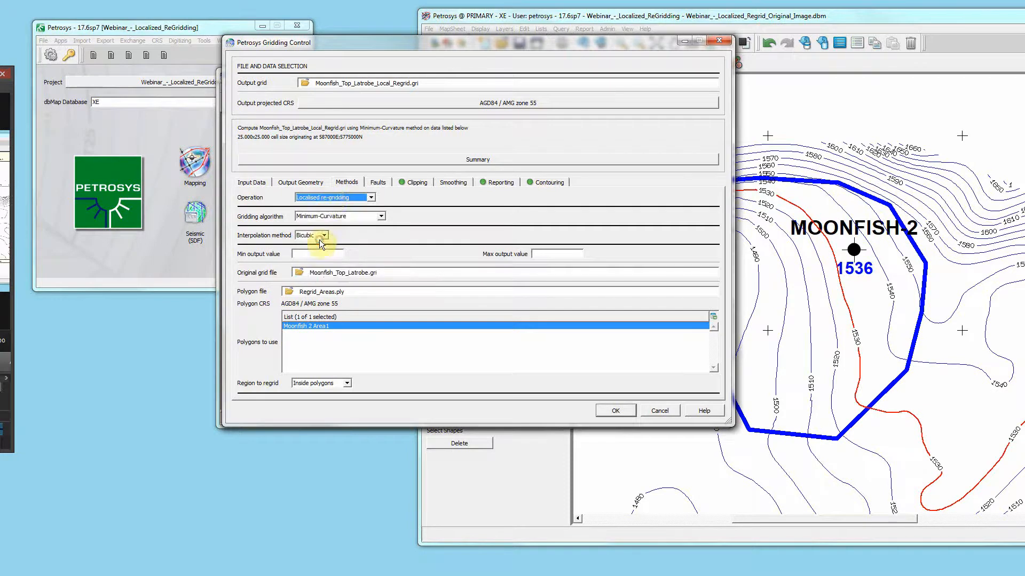
left_click(333, 199)
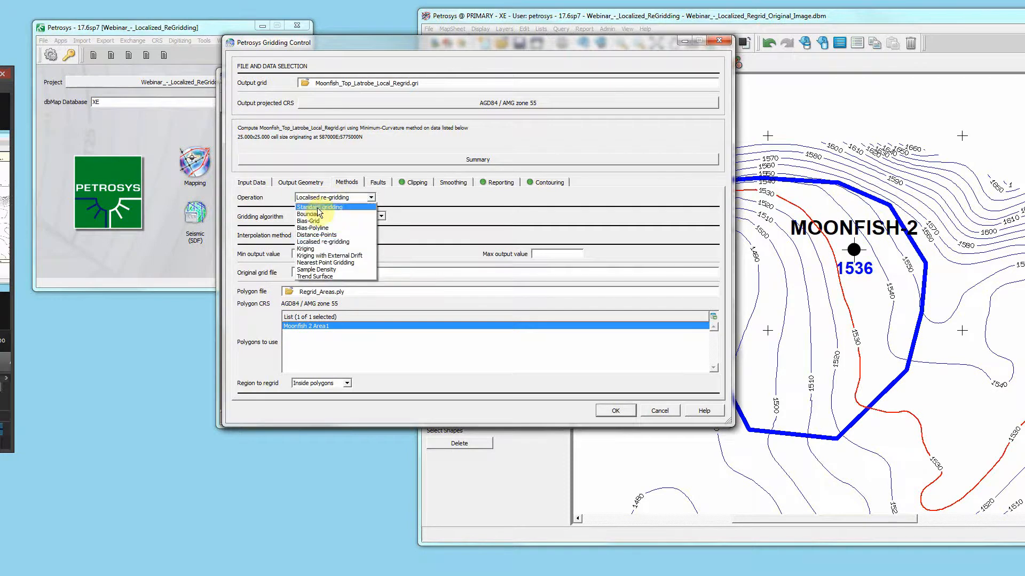
left_click(323, 242)
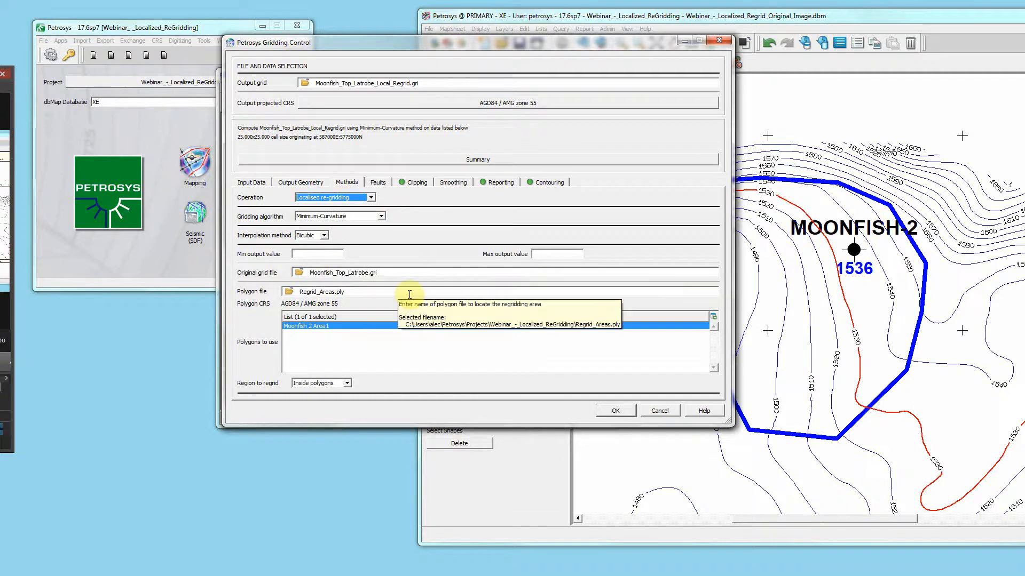
left_click(352, 218)
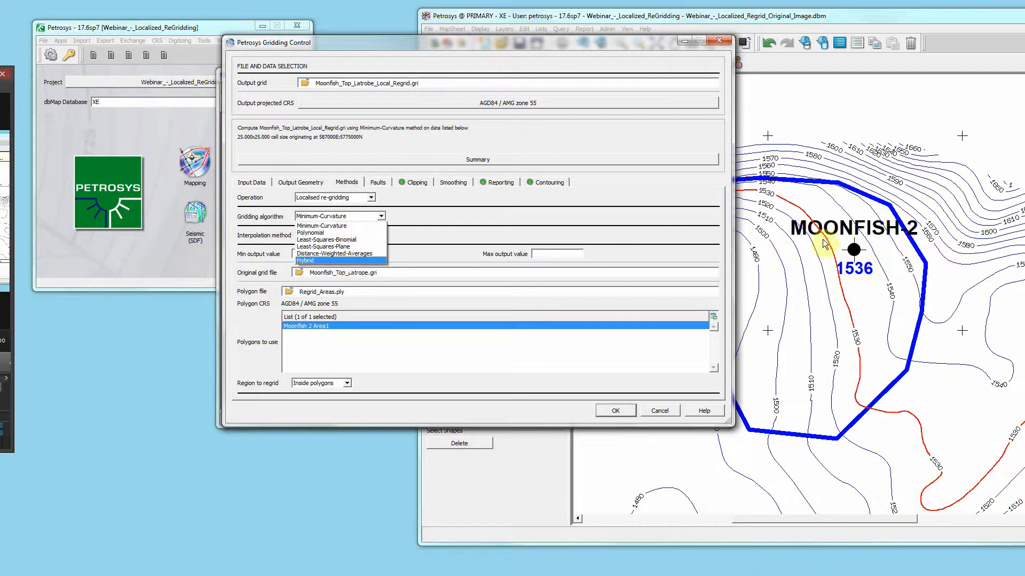
left_click(443, 219)
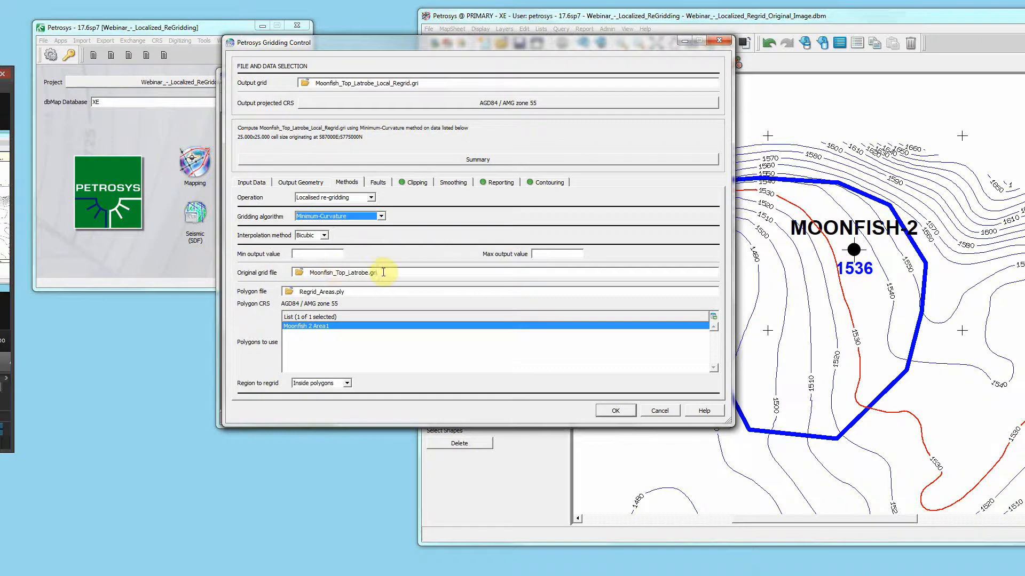
- Review the localised re-gridding method settings, checking the original grid file, the polygon file and the selected operation
left_click_drag(385, 272, 307, 275)
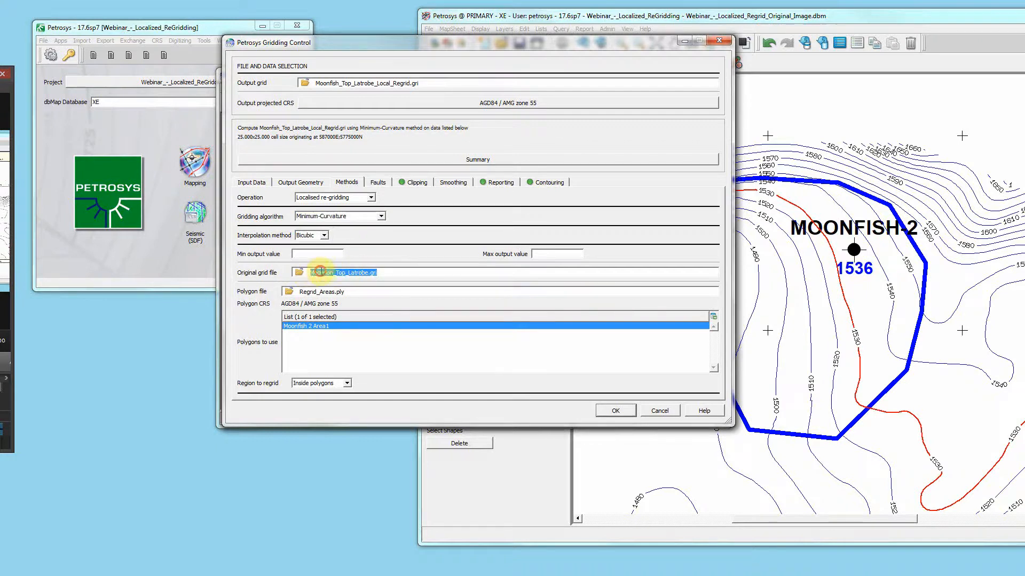
left_click(321, 272)
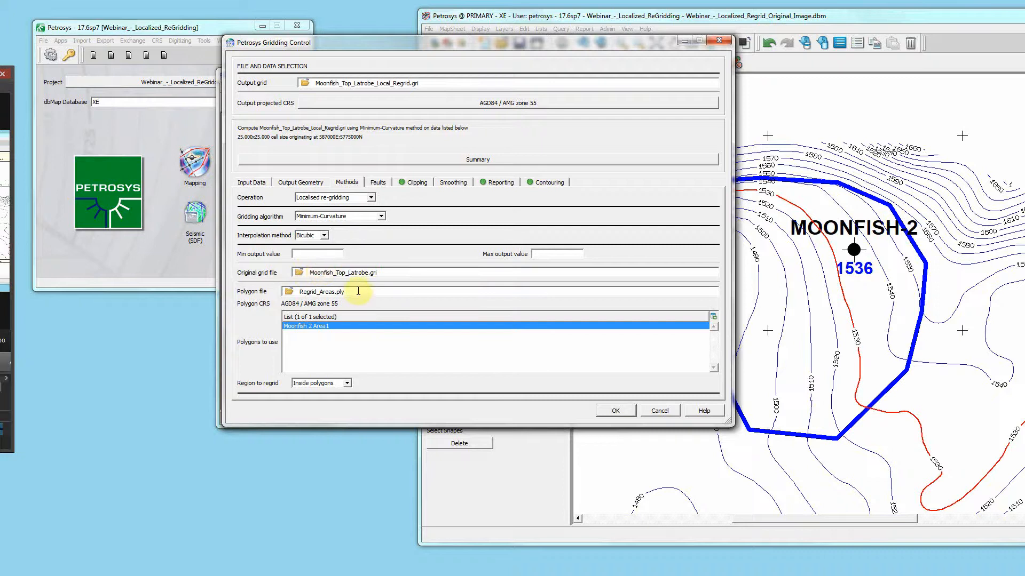
left_click_drag(356, 291, 303, 291)
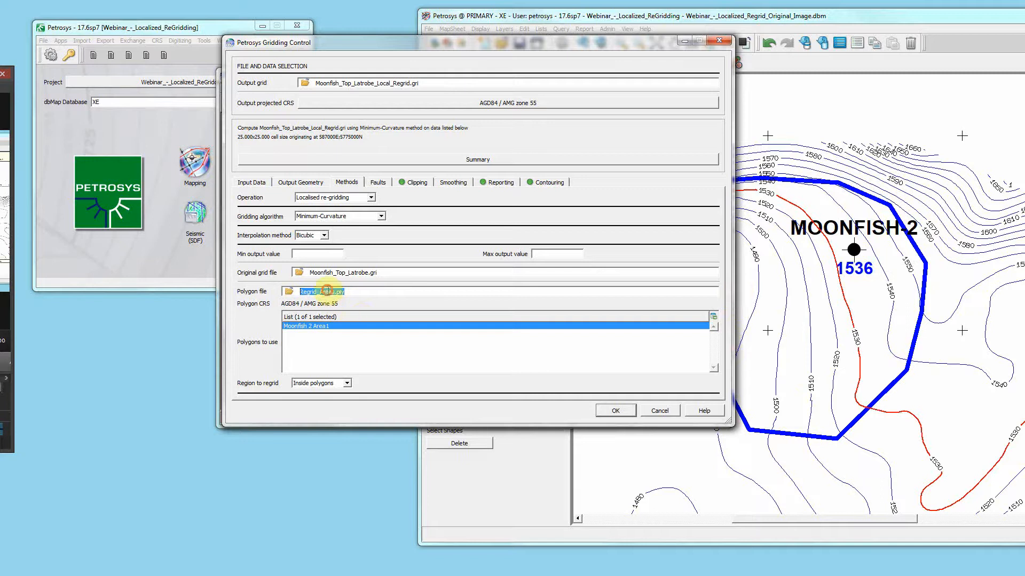
left_click(328, 292)
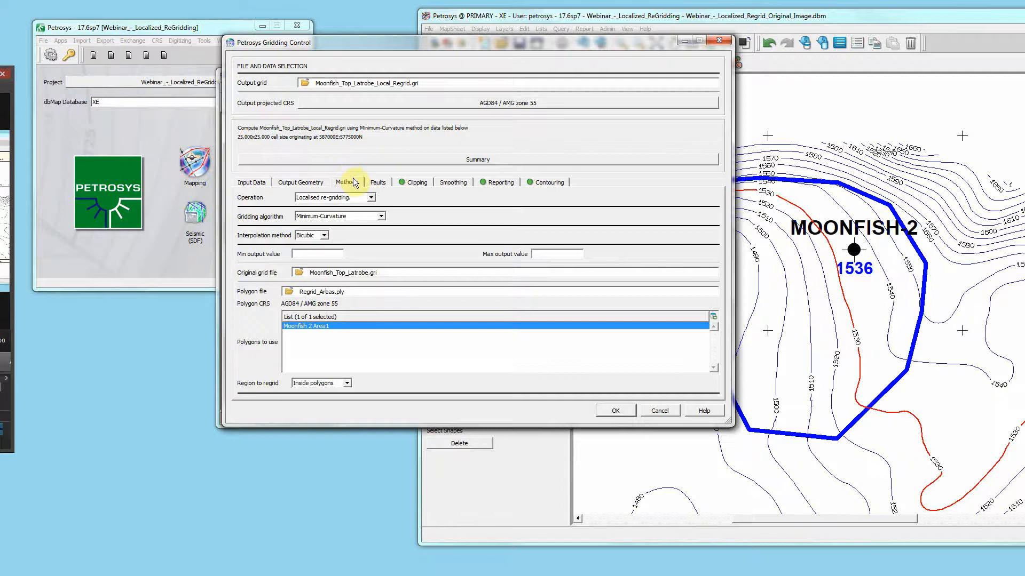
left_click(318, 199)
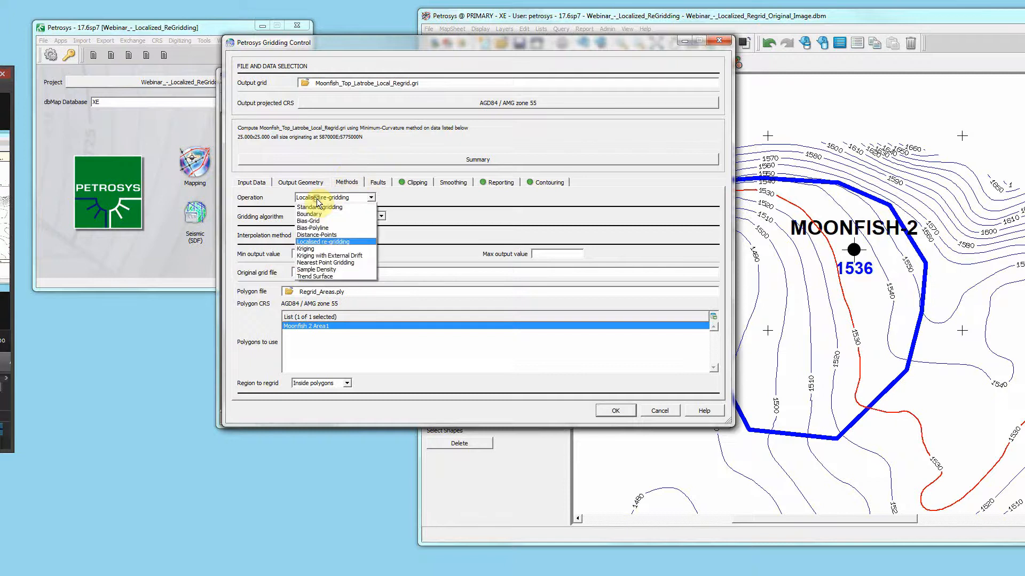
left_click(313, 242)
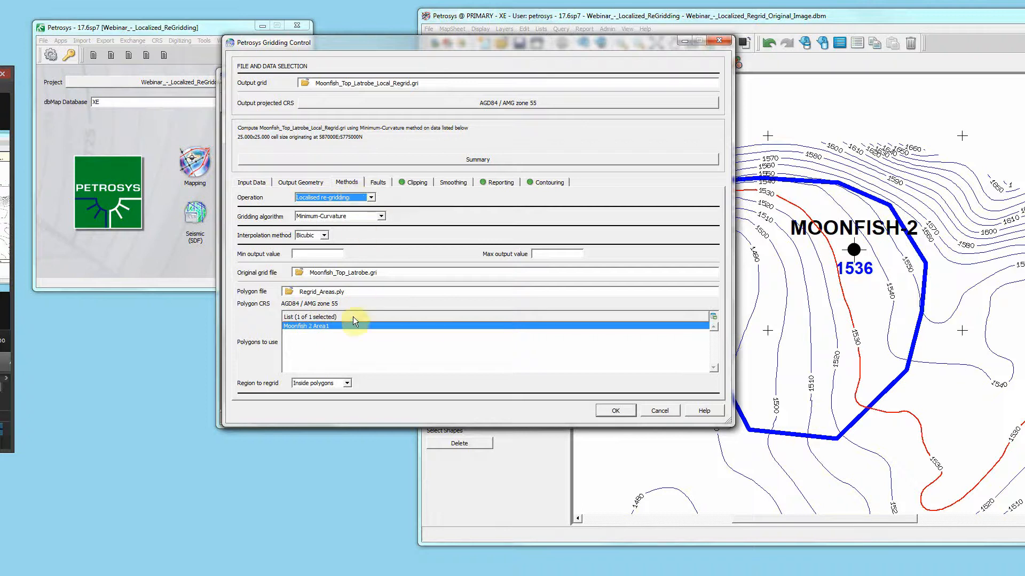
- Inspect the input data definition to check which contour file feeds the regridding
left_click(264, 184)
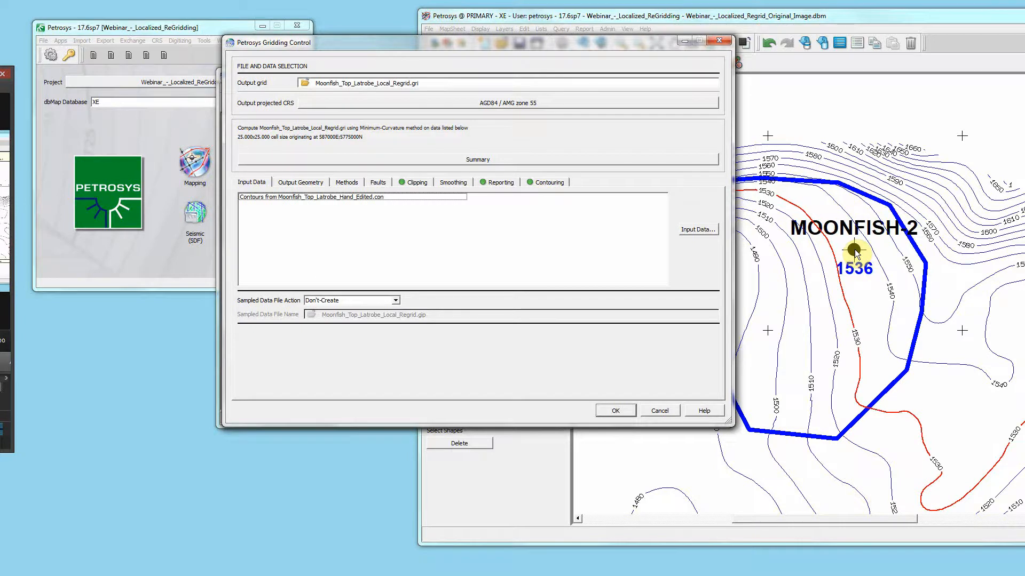
left_click(698, 229)
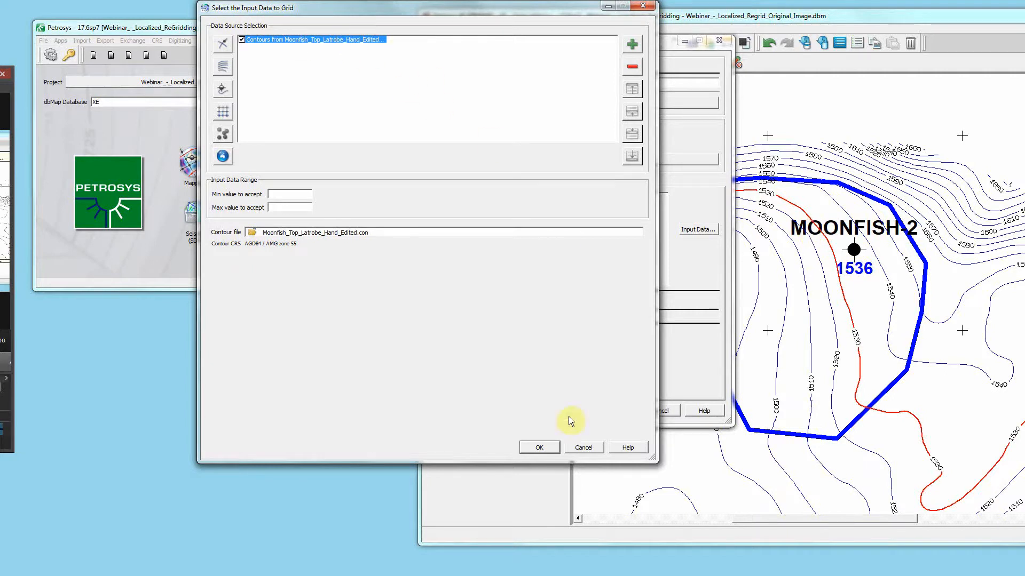
left_click(544, 448)
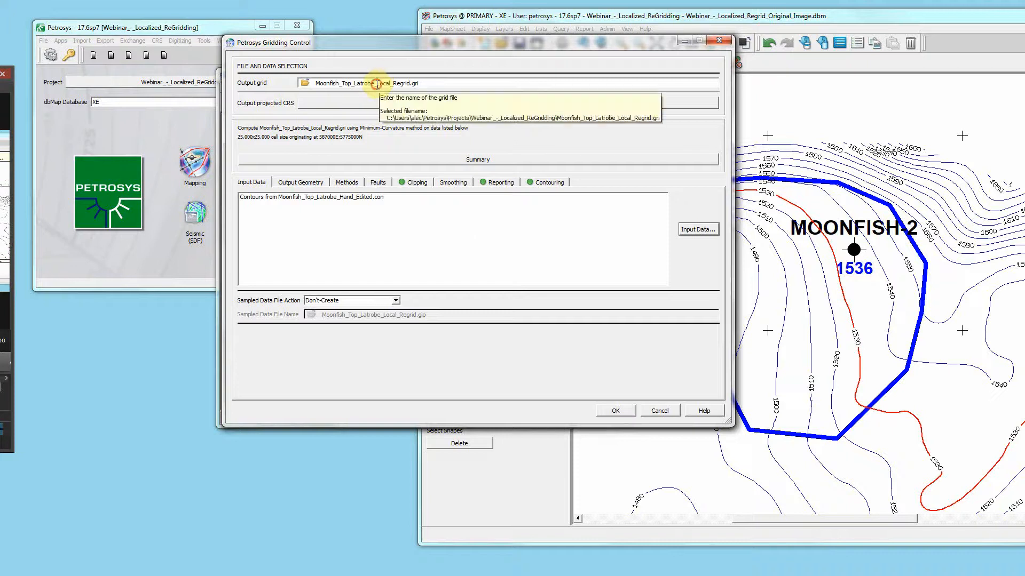
- Check the output grid file name and review the gridding summary for the local regrid
left_click_drag(378, 84, 414, 80)
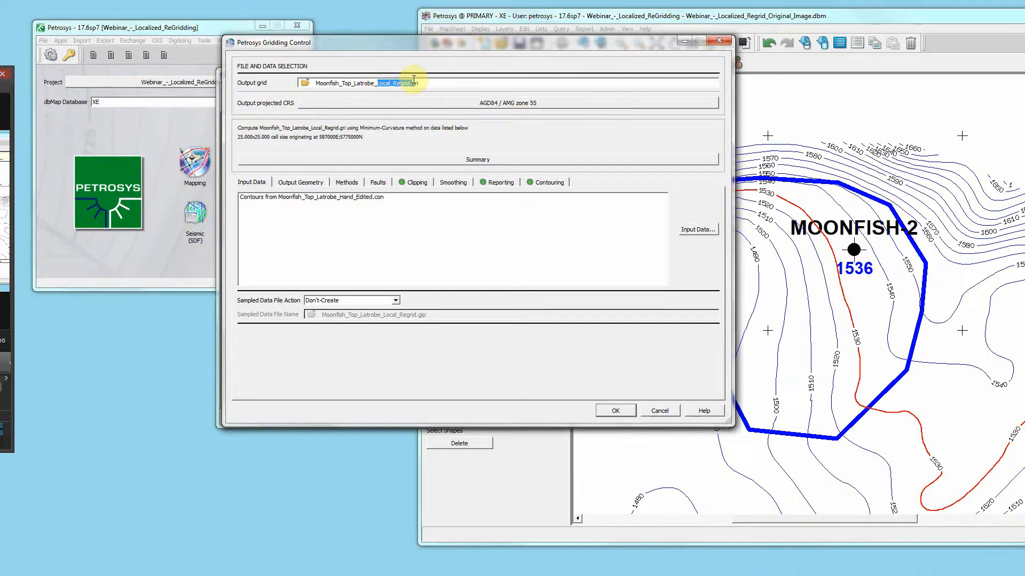
left_click(386, 85)
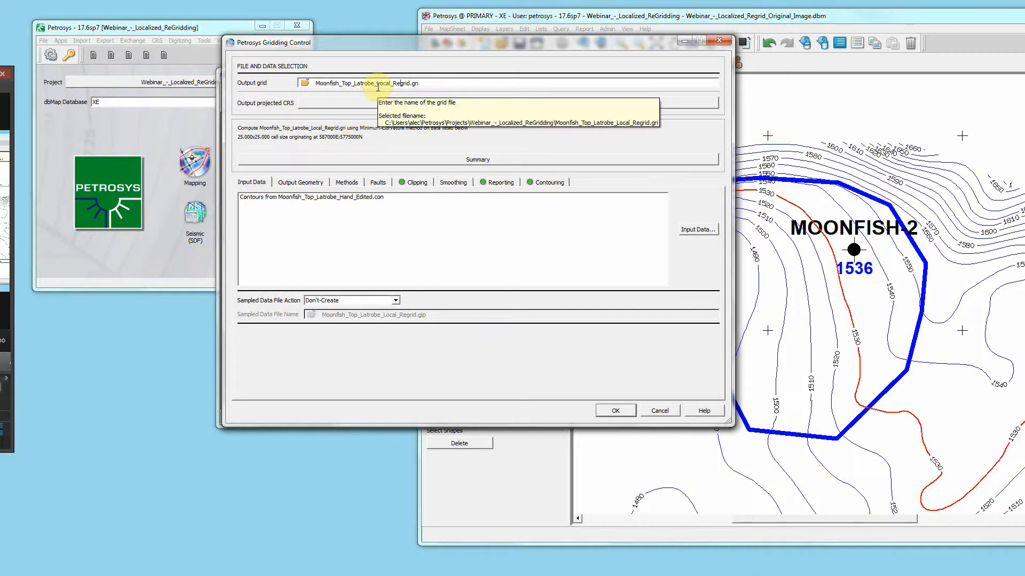
left_click(553, 160)
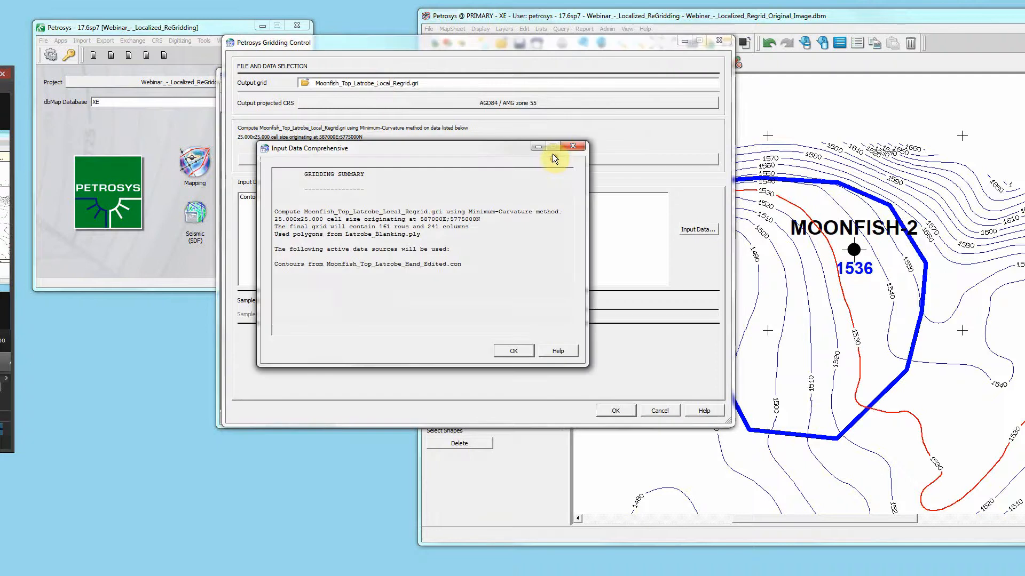
left_click(522, 353)
- Accept the gridding settings and run the workflow tasks Step 2 through Step 4, overwriting the existing local regrid files
left_click(615, 411)
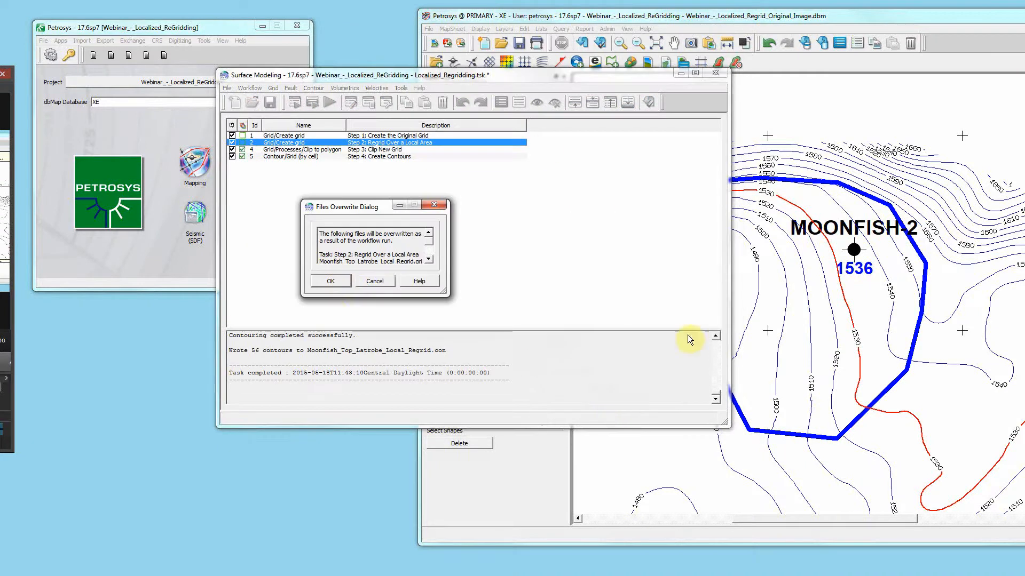
left_click(331, 280)
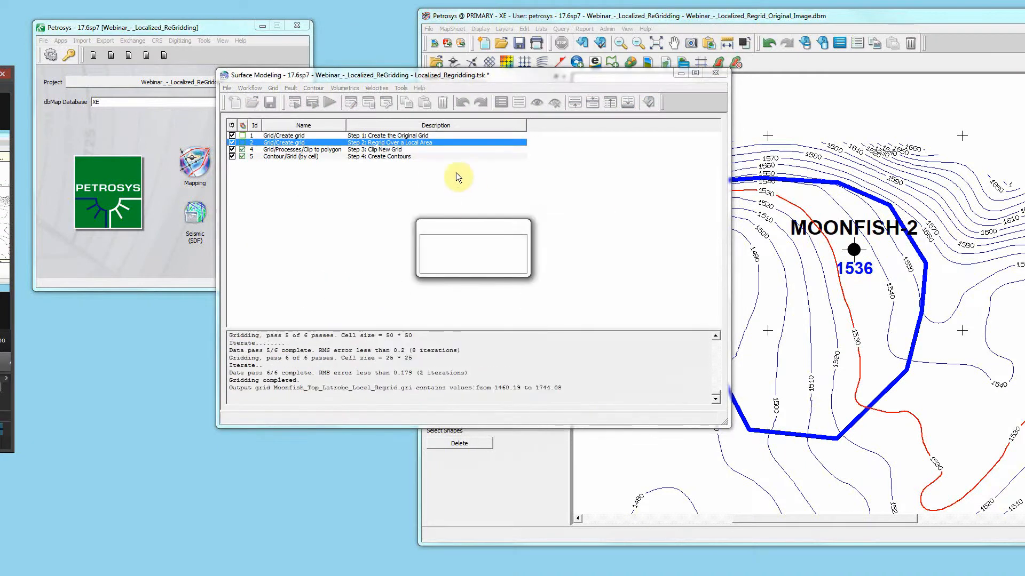
left_click(389, 149)
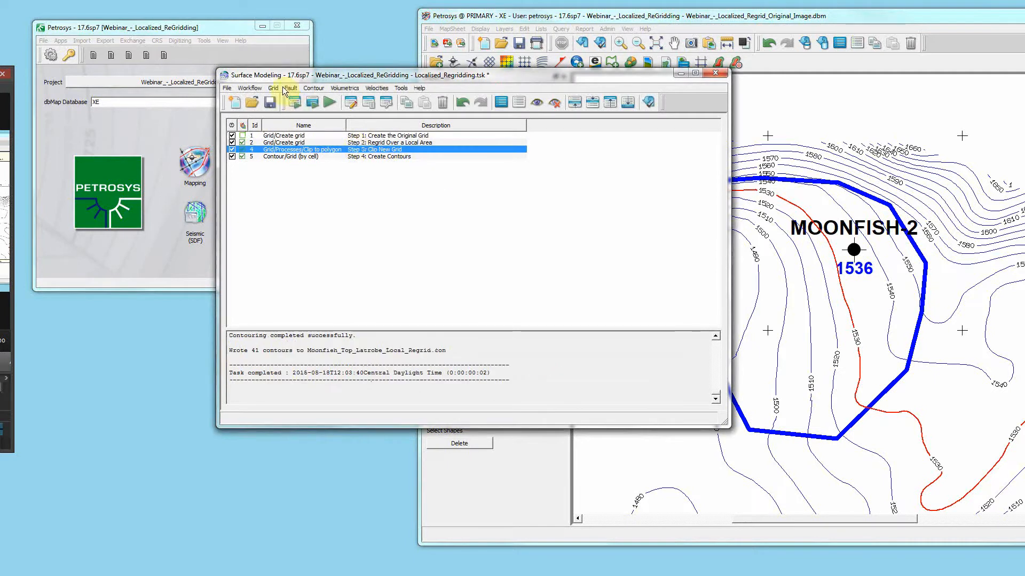
left_click(312, 106)
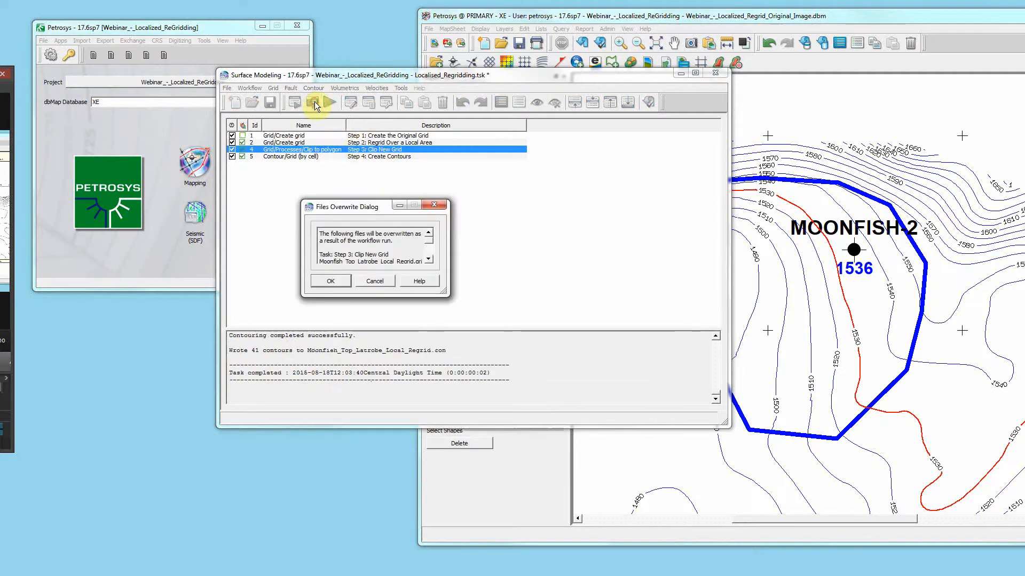
left_click(344, 278)
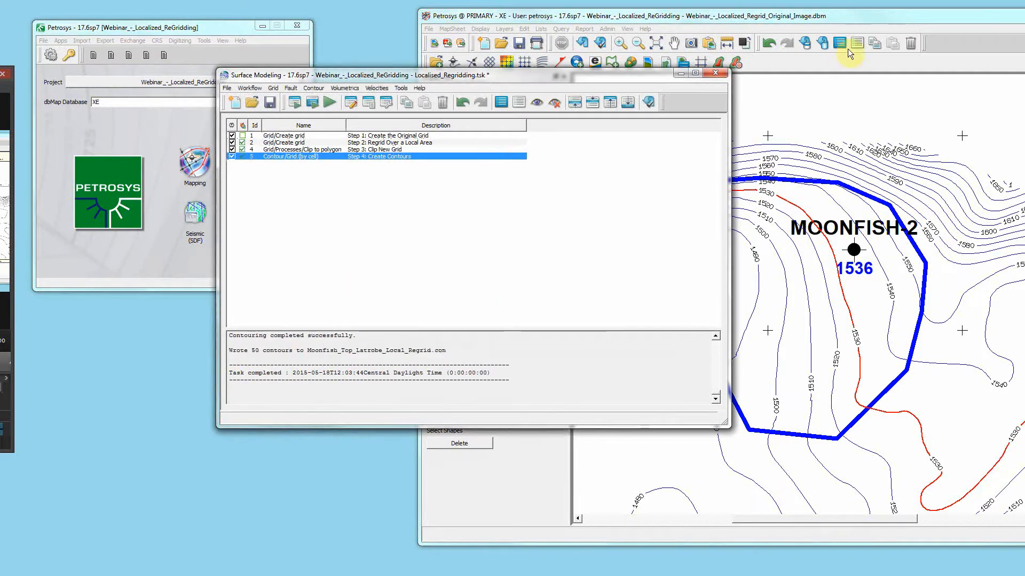
- Switch to the map, display the Latrobe Structure - Local Regrid layers with the original contour lines, and close the Spatial Editor
left_click(863, 21)
left_click_drag(865, 14, 520, 21)
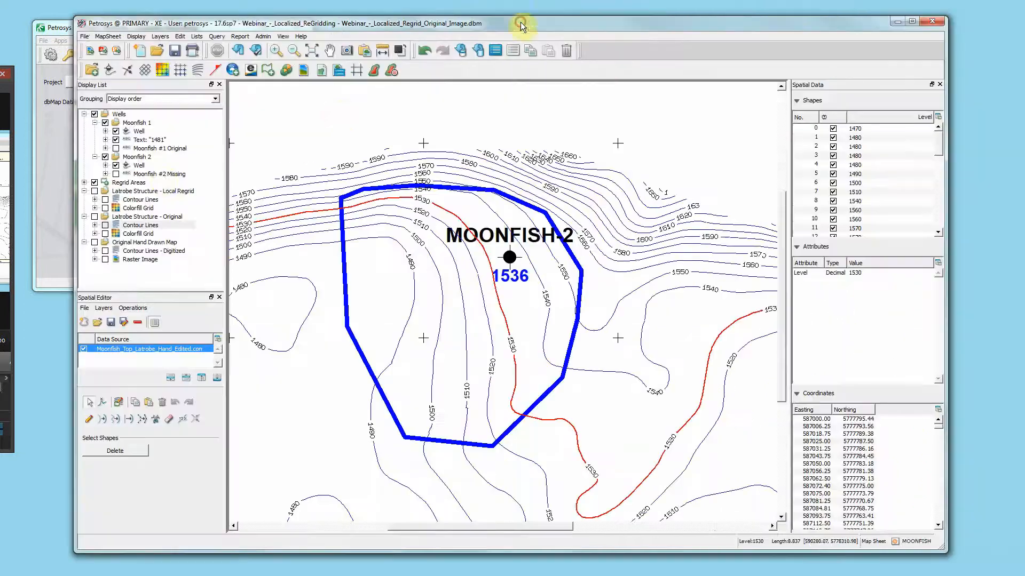
left_click(95, 191)
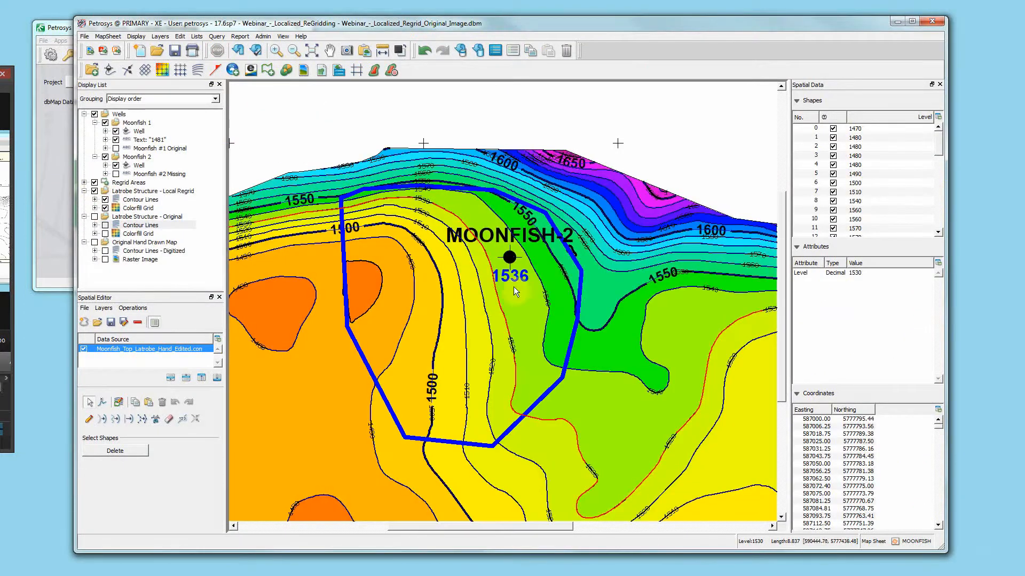
left_click(219, 297)
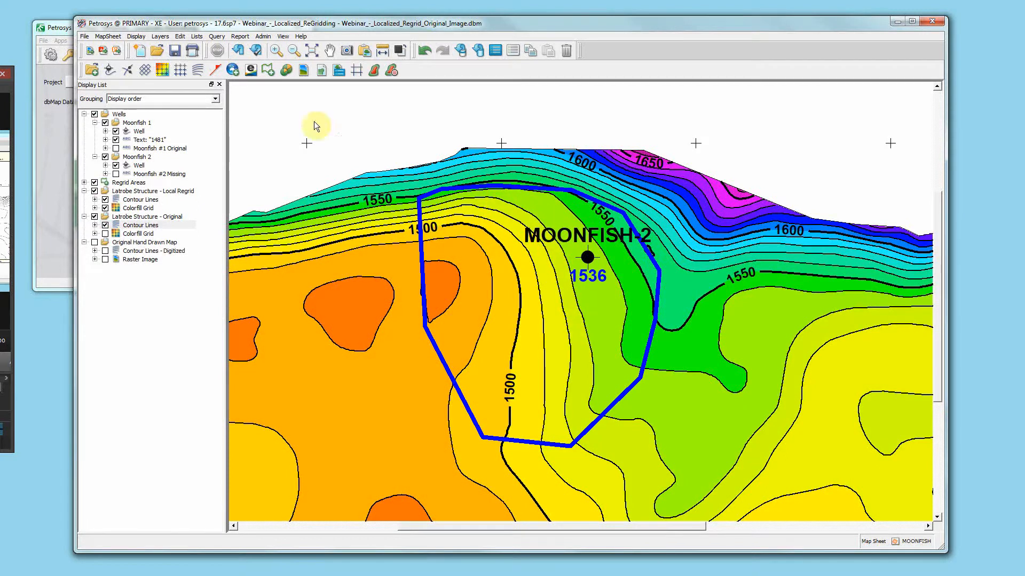
- Examine the small closed contours near the polygon edge beside Moonfish-2, temporarily hiding the Regrid Areas layer
left_click(276, 50)
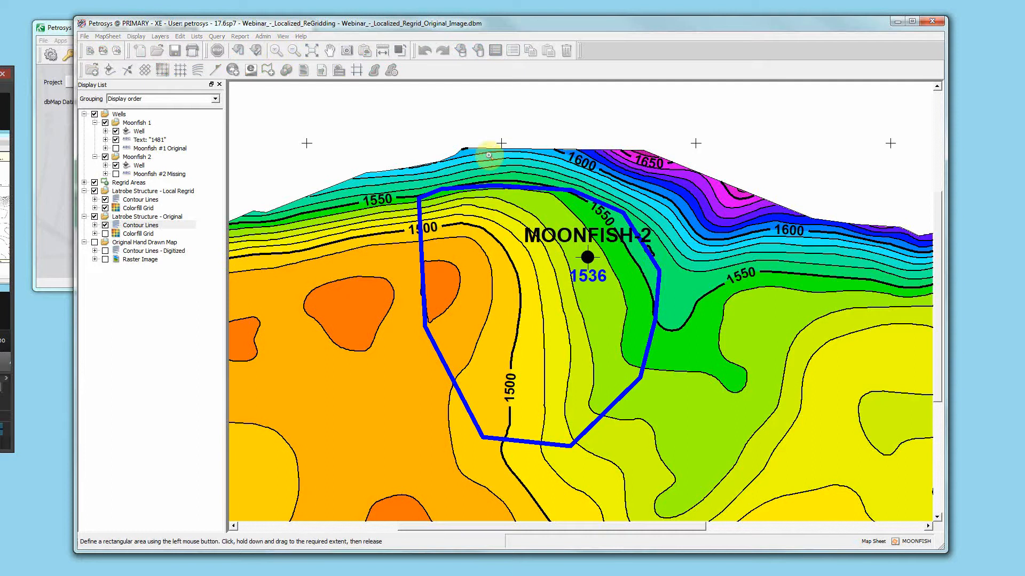
left_click_drag(440, 150, 710, 363)
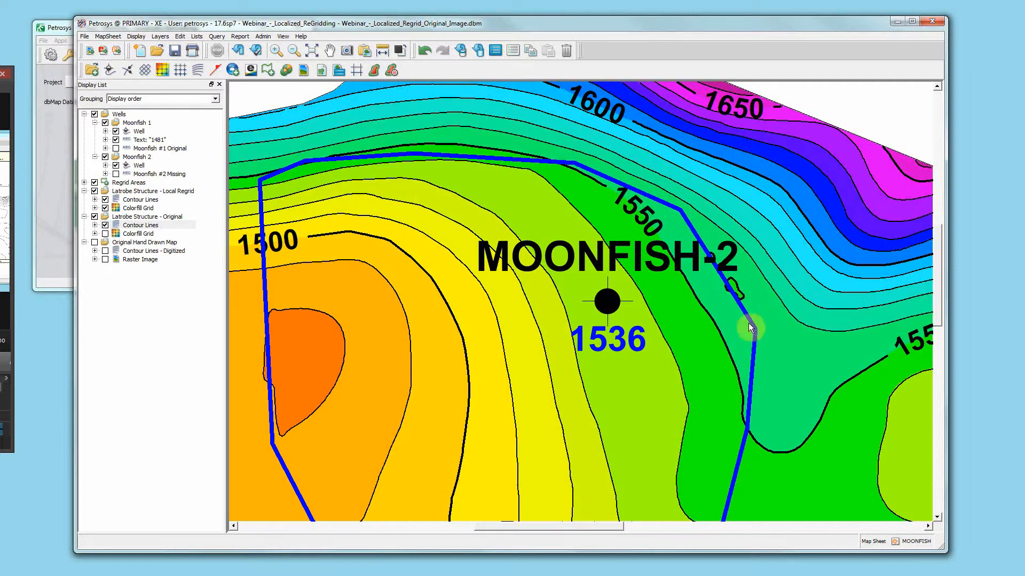
left_click(93, 182)
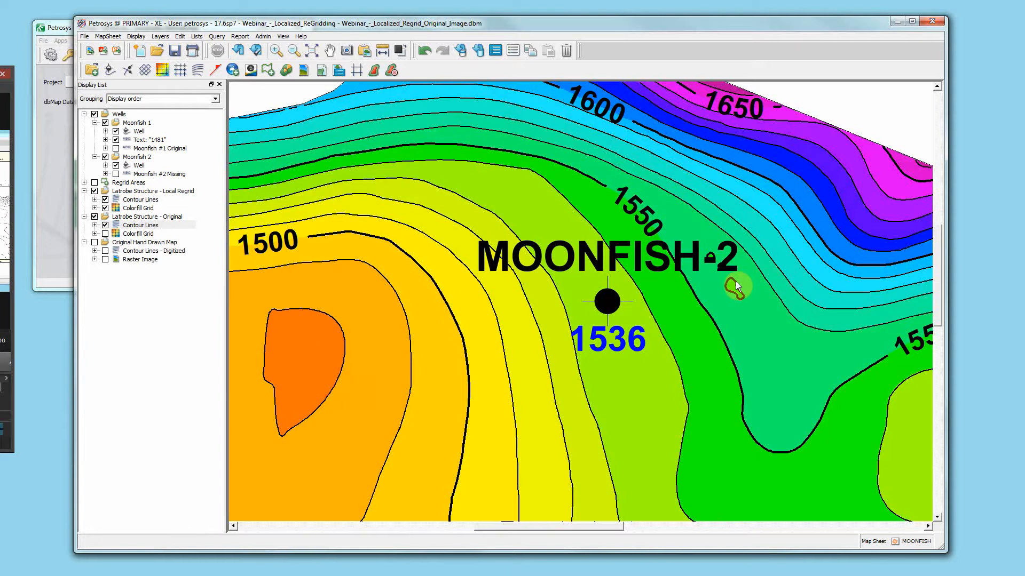
left_click(735, 282)
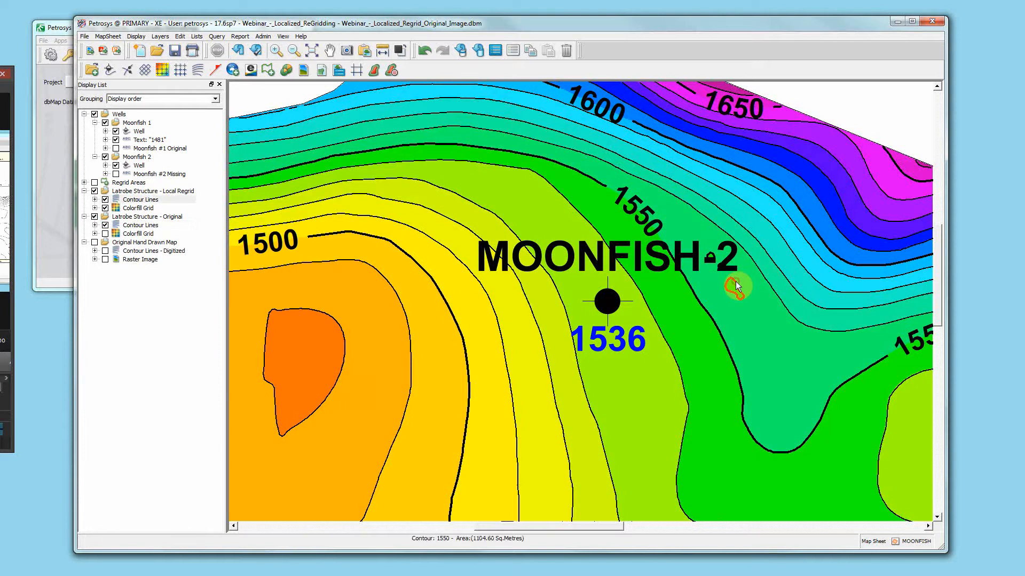
left_click(714, 253)
left_click(713, 256)
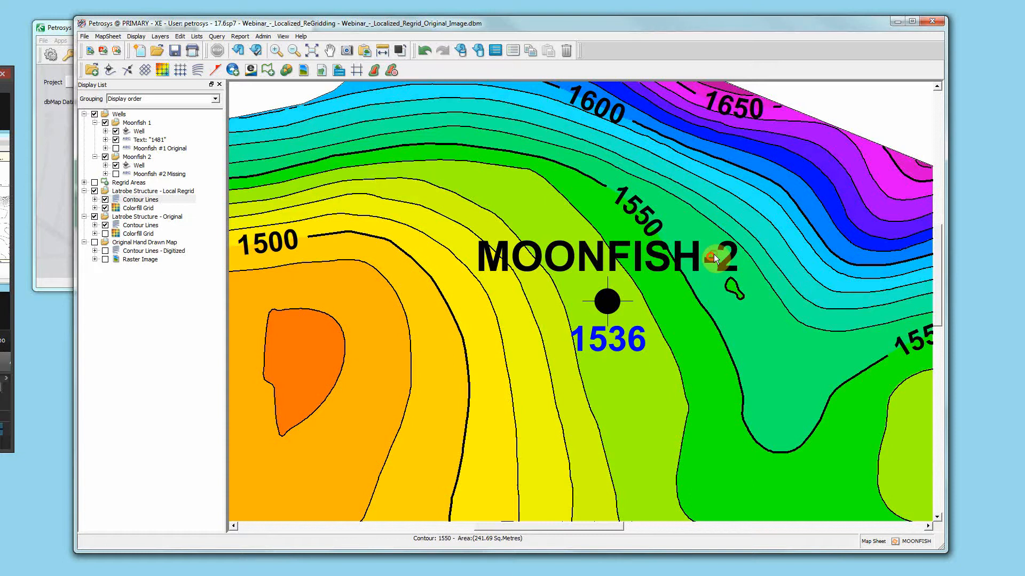
left_click(95, 183)
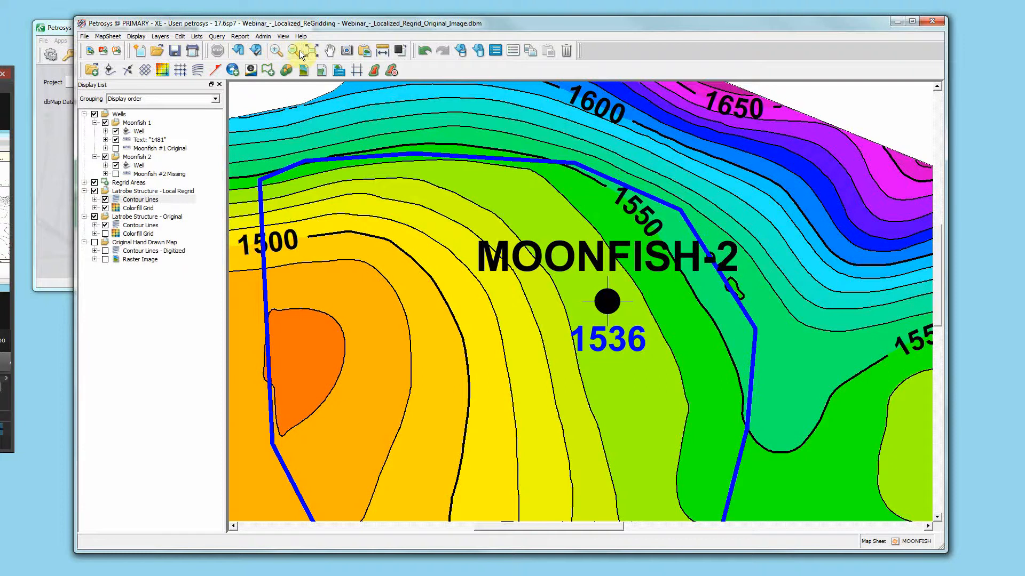
- Open the Moonfish 2 Area1 regrid polygon around Moonfish-2 for editing in the Spatial Editor
left_click(313, 50)
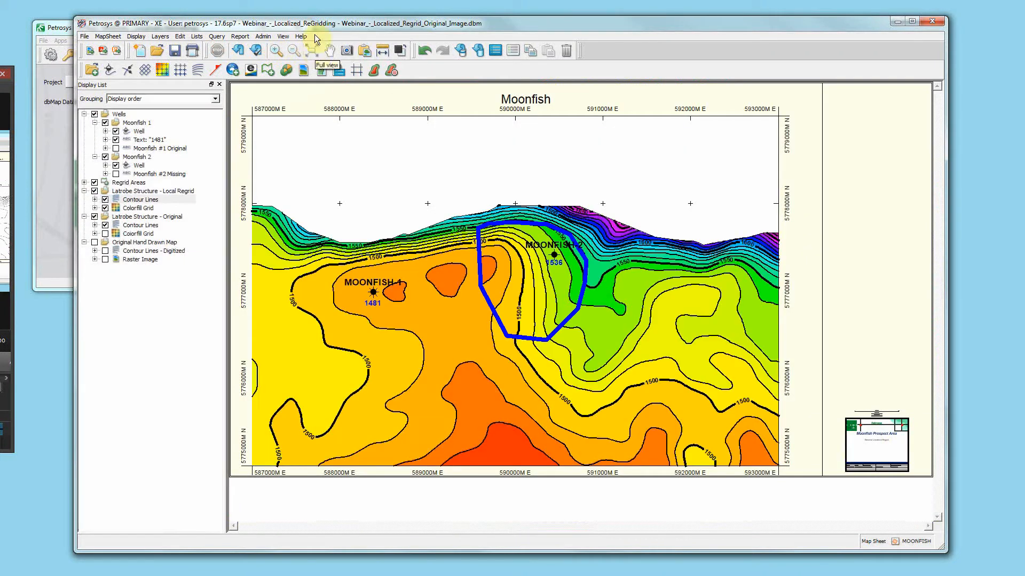
left_click(276, 50)
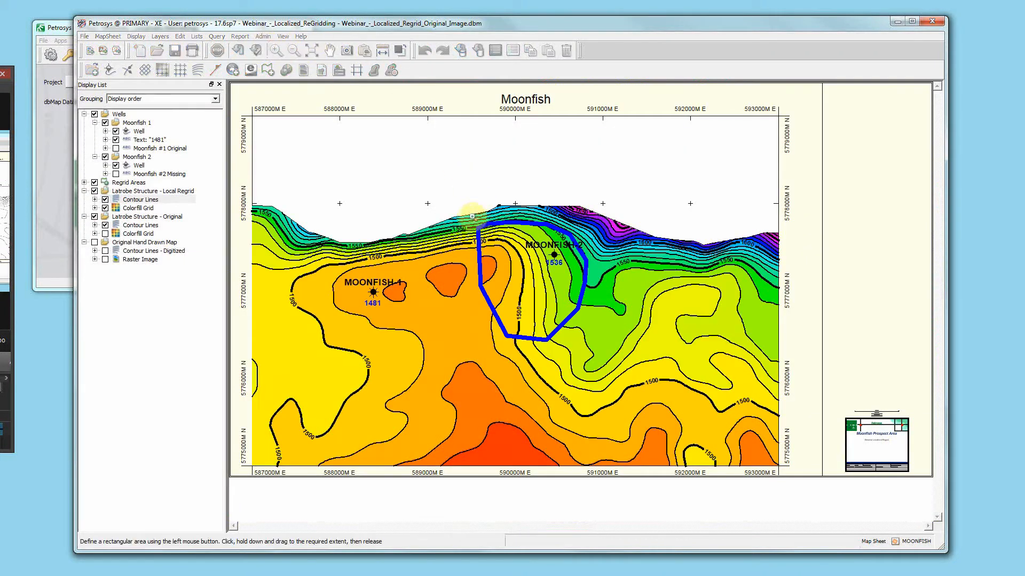
left_click_drag(472, 217, 599, 352)
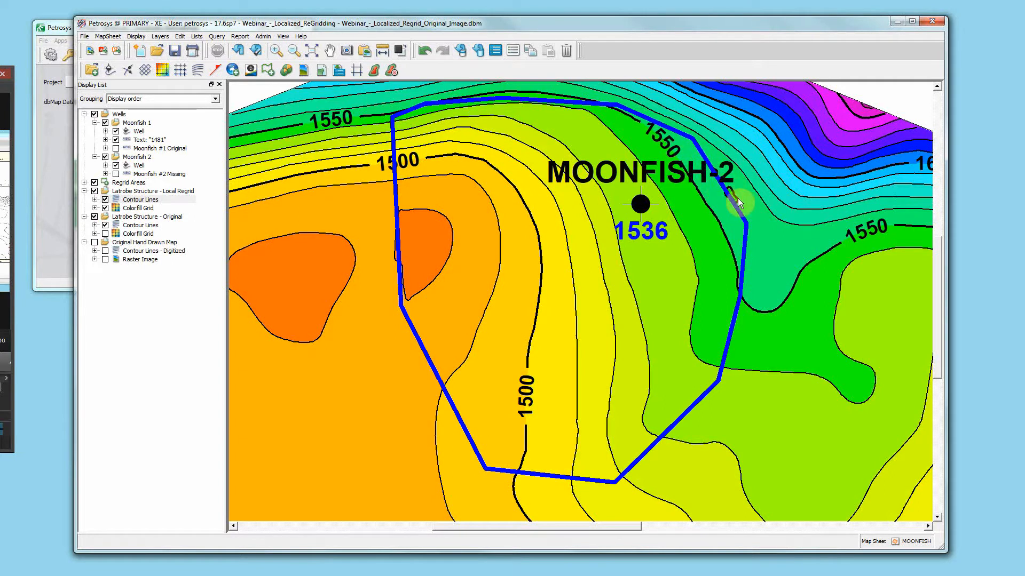
scroll(675, 217, "down", 1)
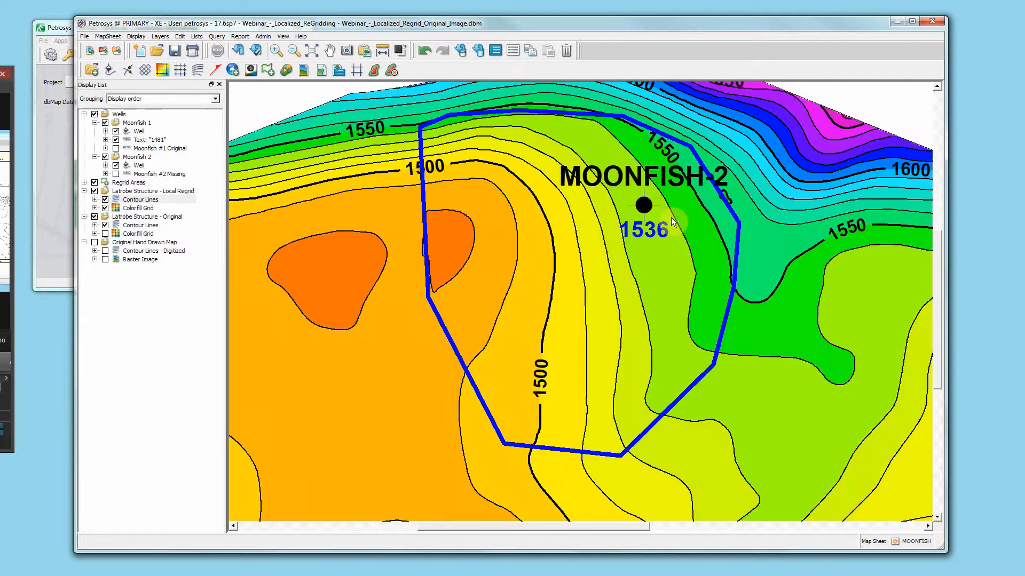
scroll(671, 219, "down", 1)
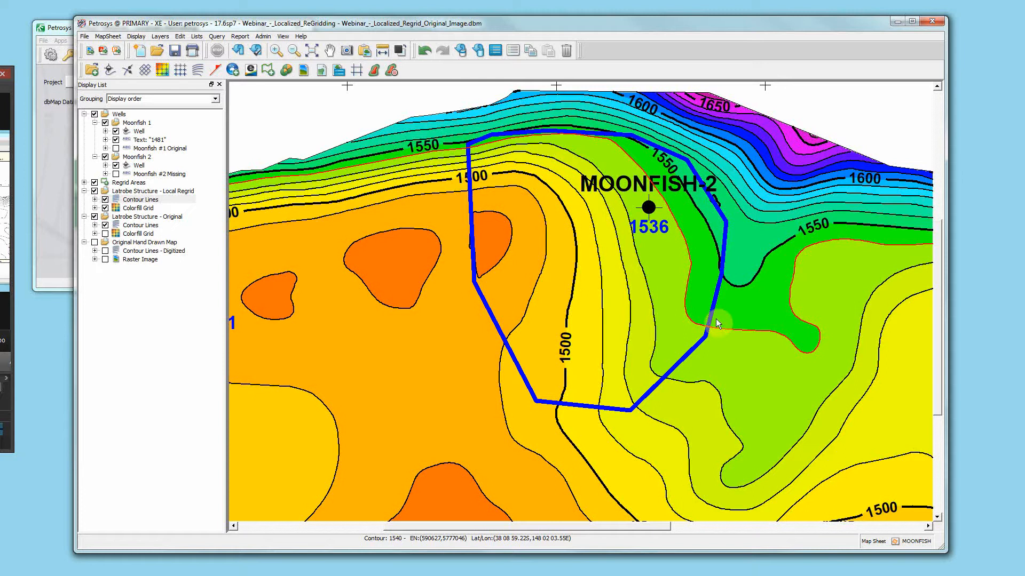
left_click(683, 161)
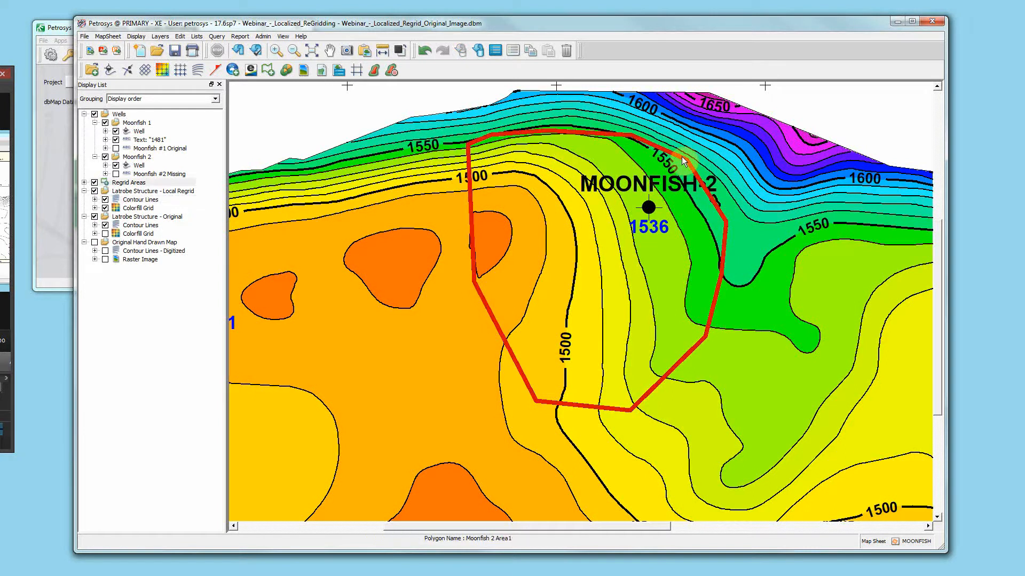
right_click(685, 161)
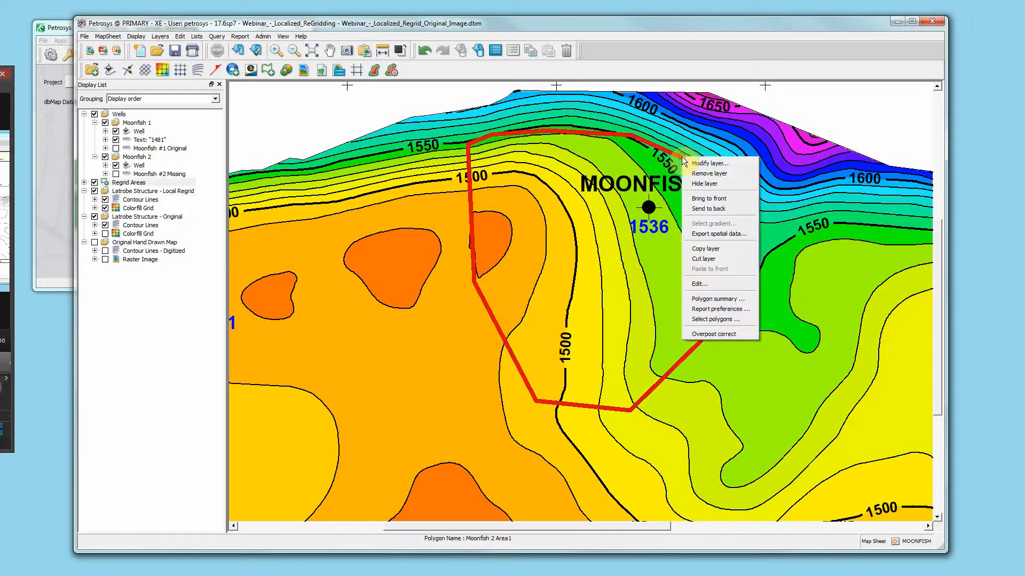
left_click(700, 283)
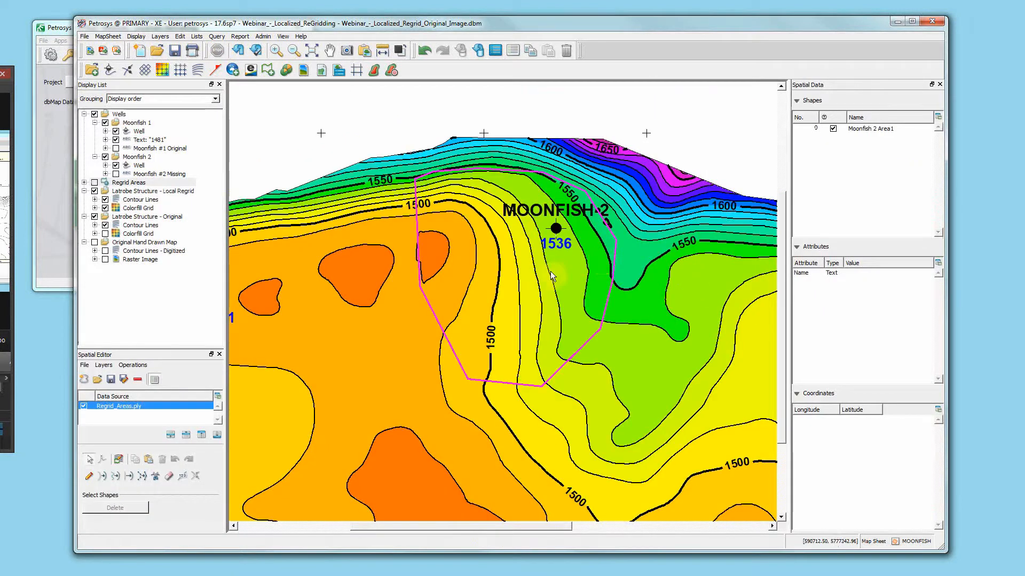
- Replace the polygon's northern and eastern boundary with one farther outward near the 1600 contour, save Regrid_Areas.ply, and close the editor
left_click(89, 477)
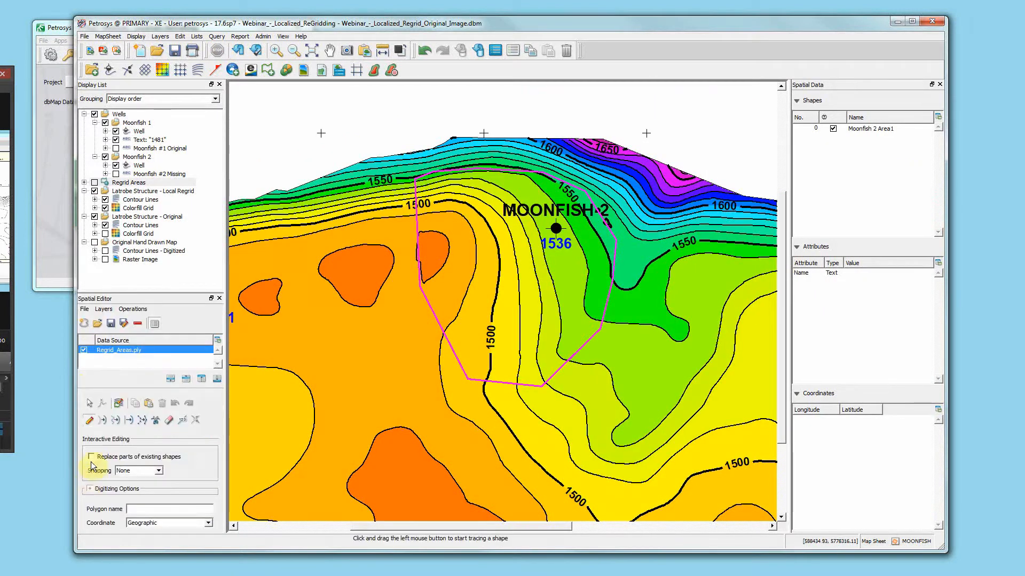
left_click(91, 457)
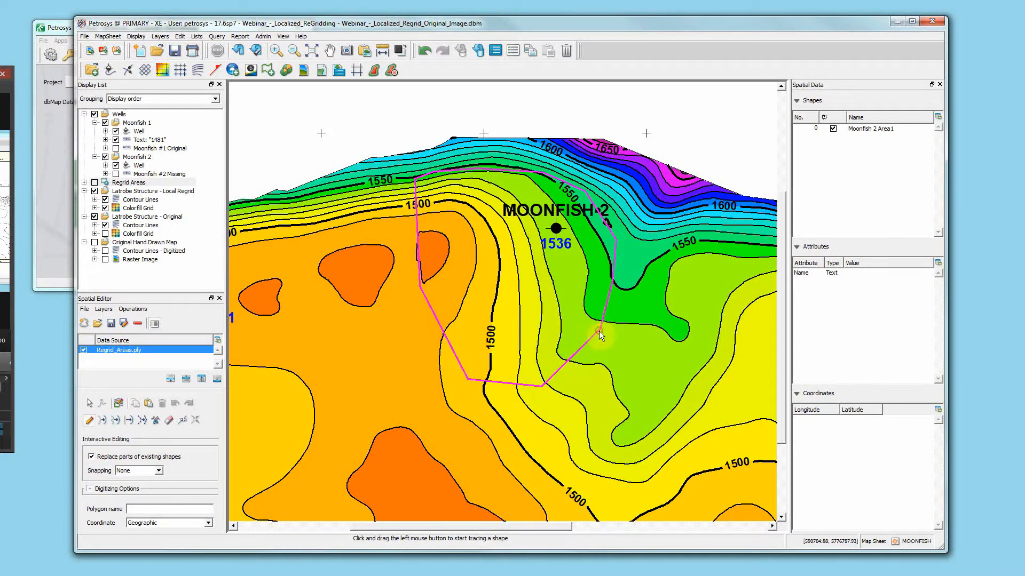
mouse_move(601, 336)
left_mouse_down()
mouse_move(642, 256)
mouse_move(645, 206)
mouse_move(608, 160)
mouse_move(485, 156)
mouse_move(431, 174)
left_mouse_up()
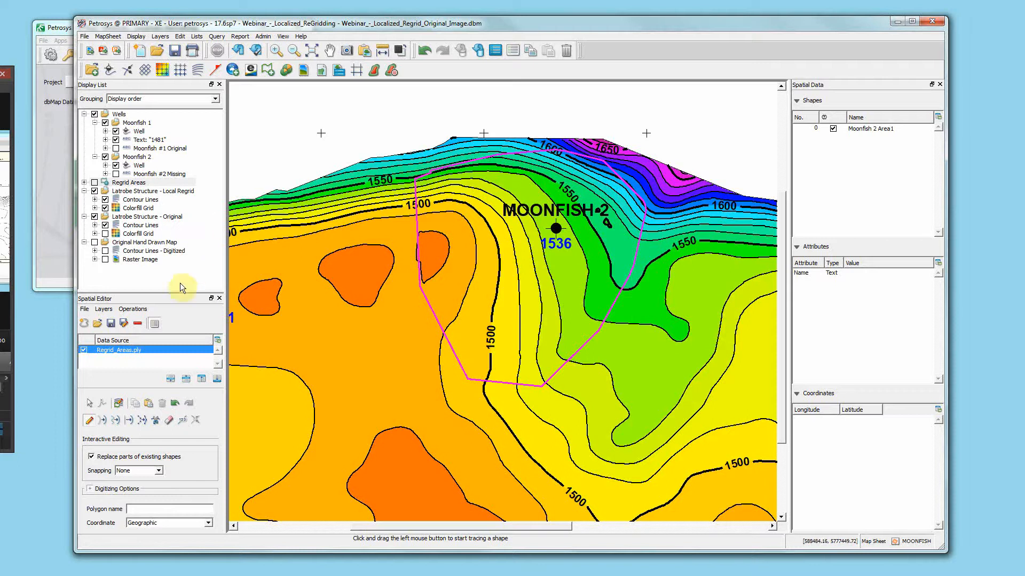
left_click(85, 310)
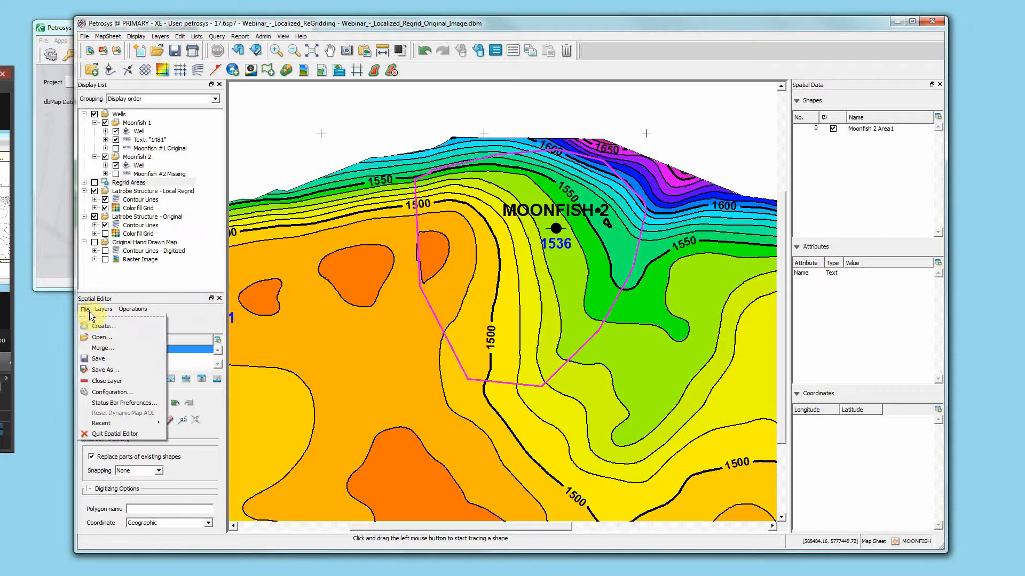
left_click(98, 358)
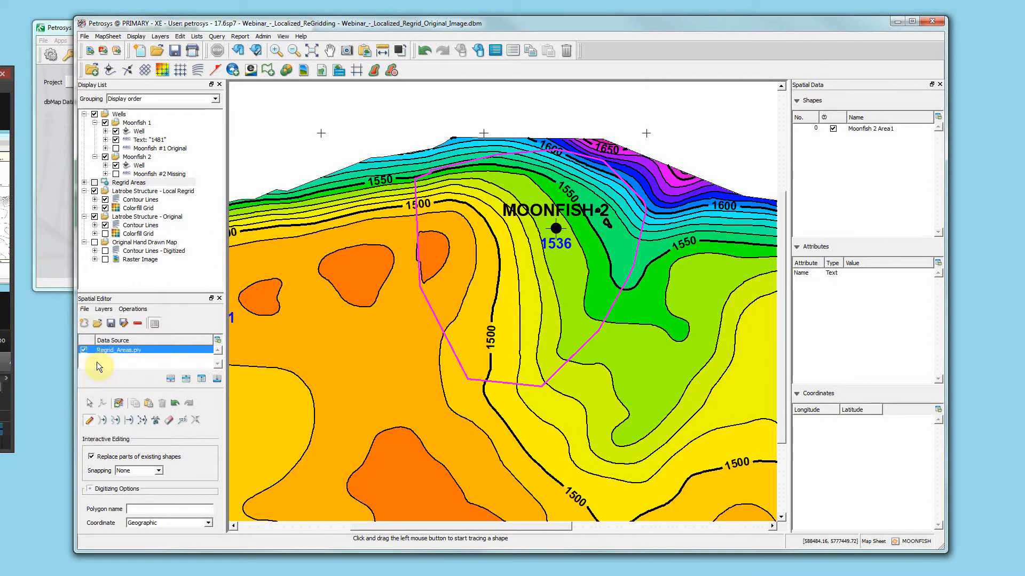
left_click(219, 299)
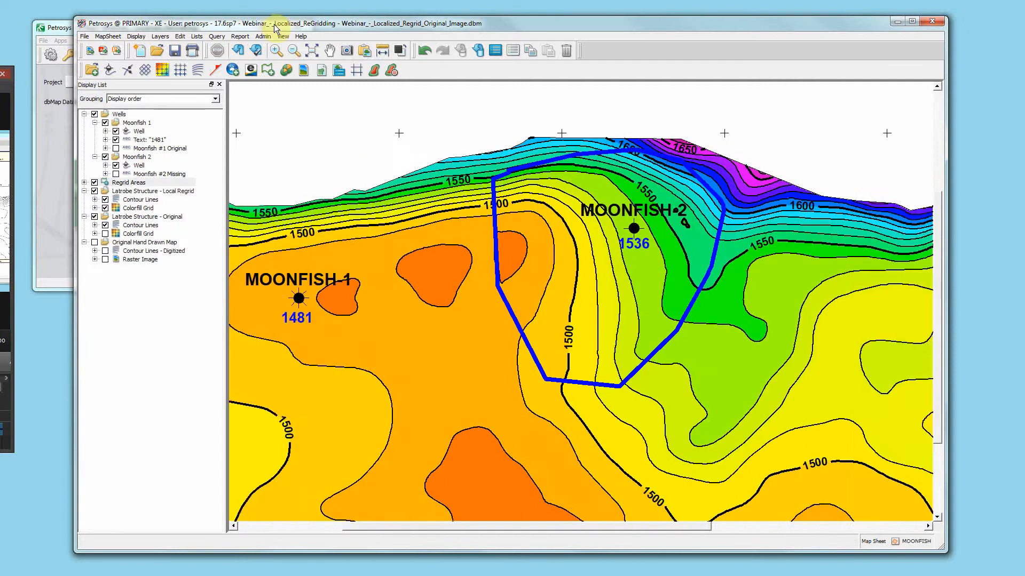
- Switch to Surface Modeling and rerun the workflow from Step 2: Regrid Over a Local Area through Step 4, overwriting the existing files
left_click_drag(275, 25, 644, 13)
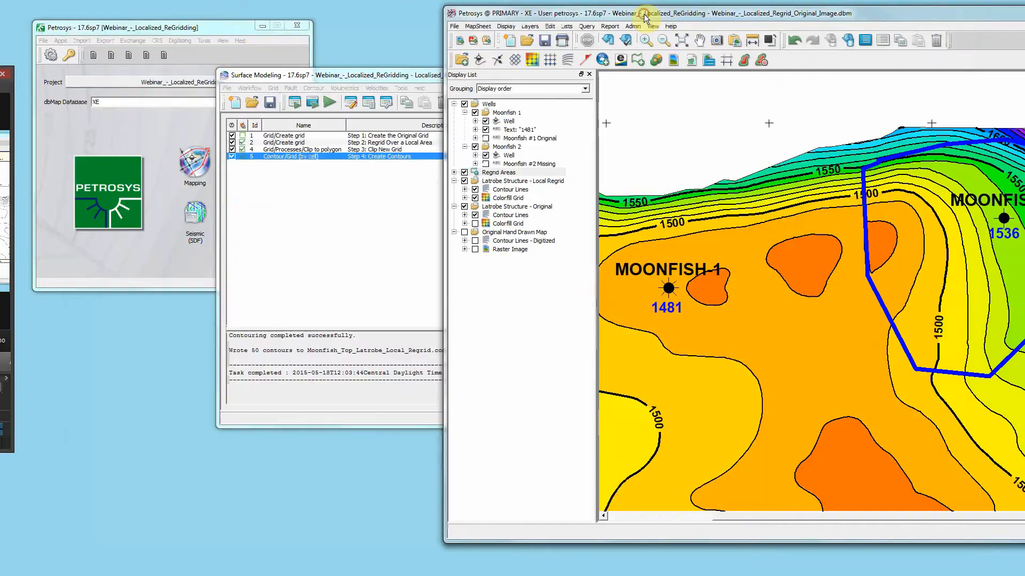
left_click(295, 143)
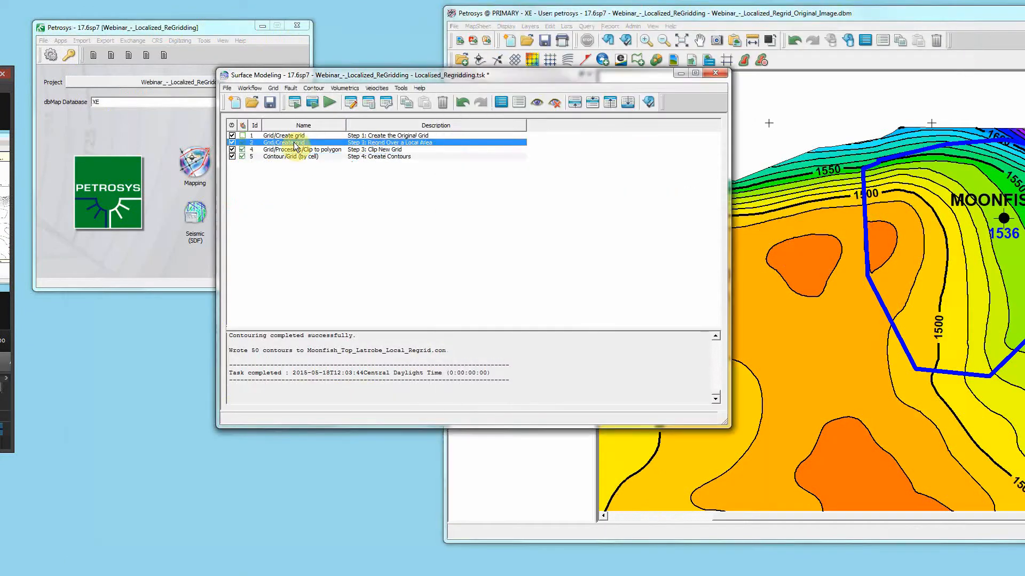
left_click(310, 103)
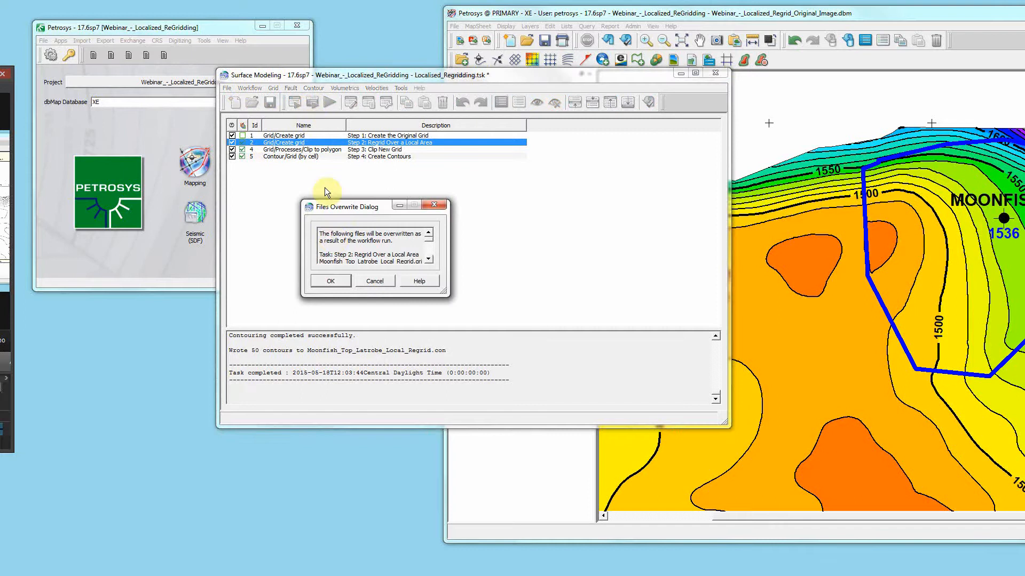
left_click(331, 281)
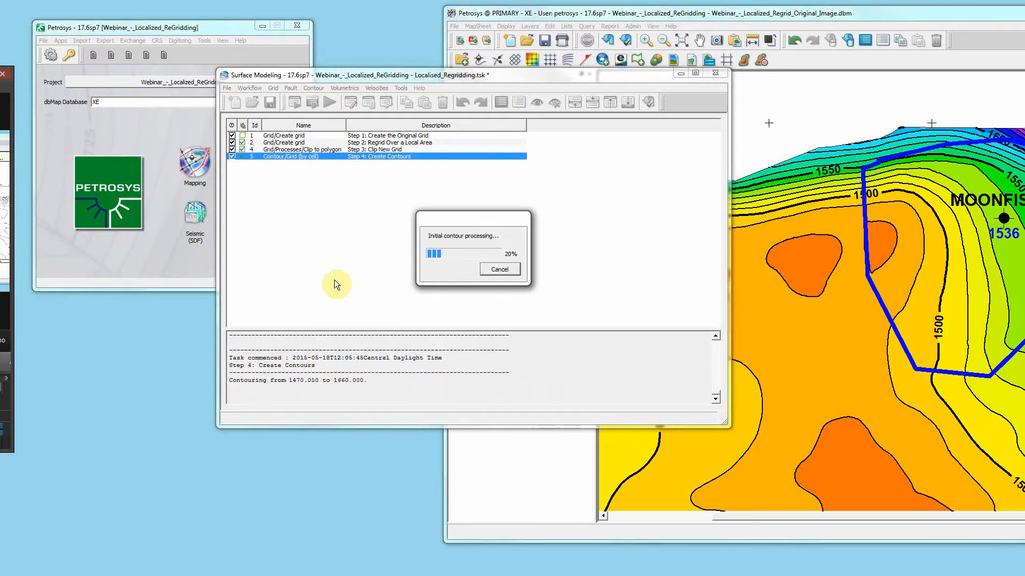
- Return to the map, redraw it, and compare the local regrid contours with the original contours around Moonfish-2
left_click_drag(861, 11, 500, 26)
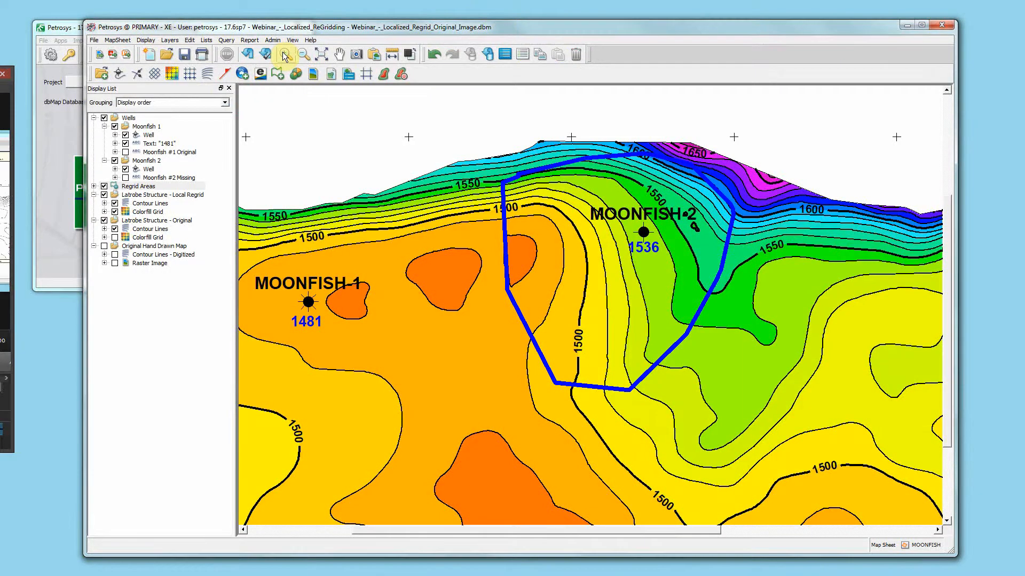
left_click(248, 54)
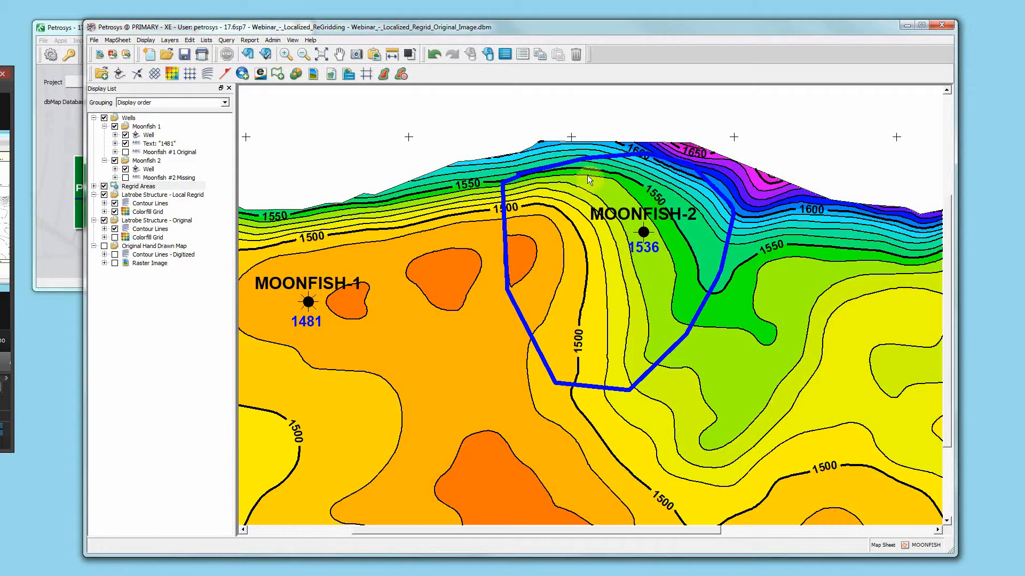
left_click(635, 180)
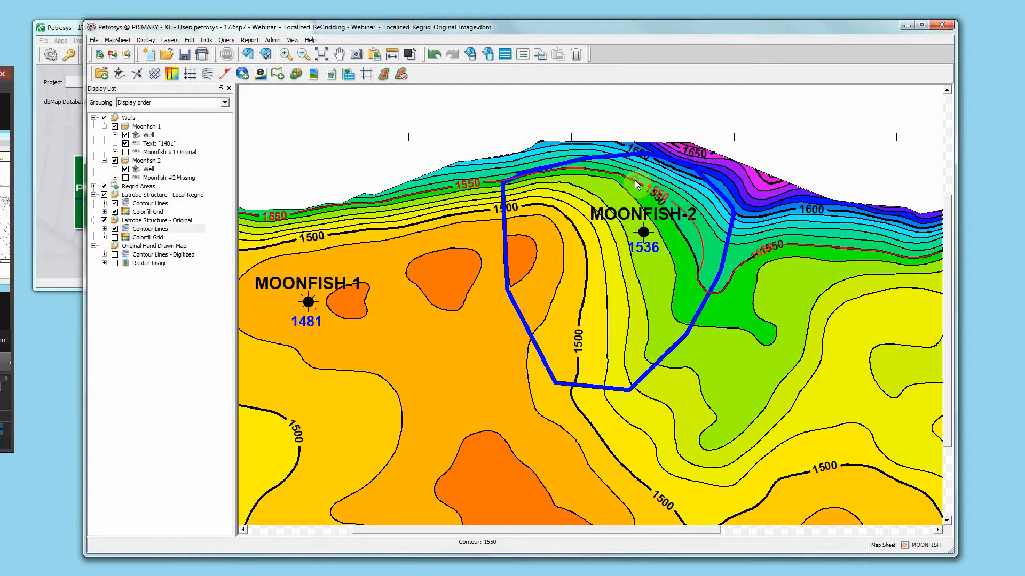
left_click(627, 190)
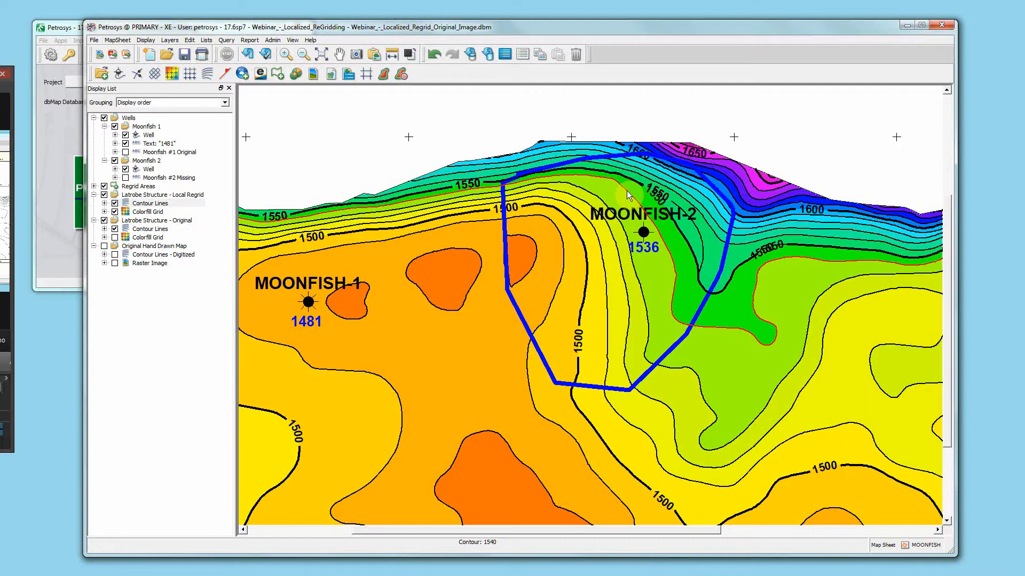
left_click(476, 102)
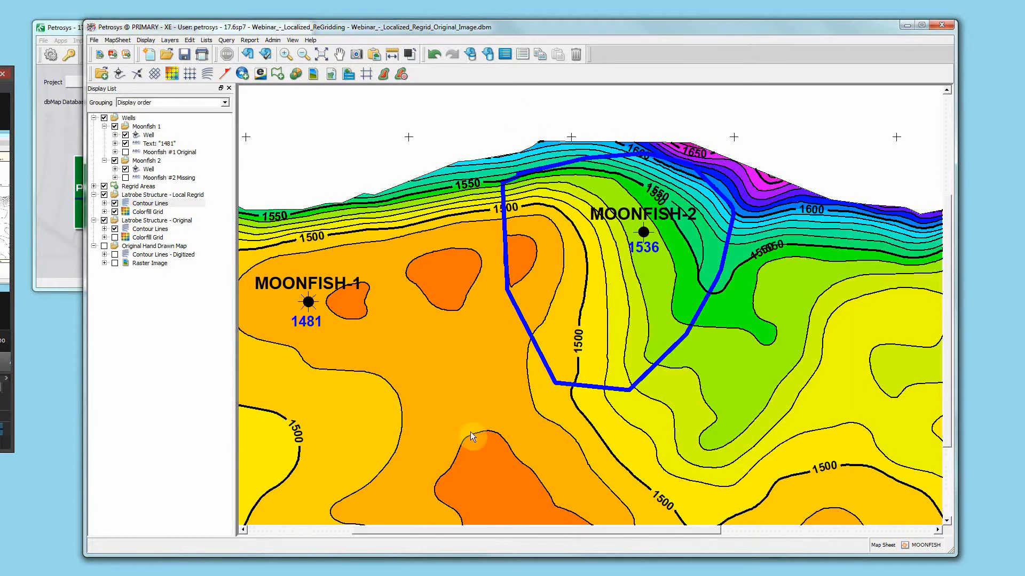
left_click(584, 157)
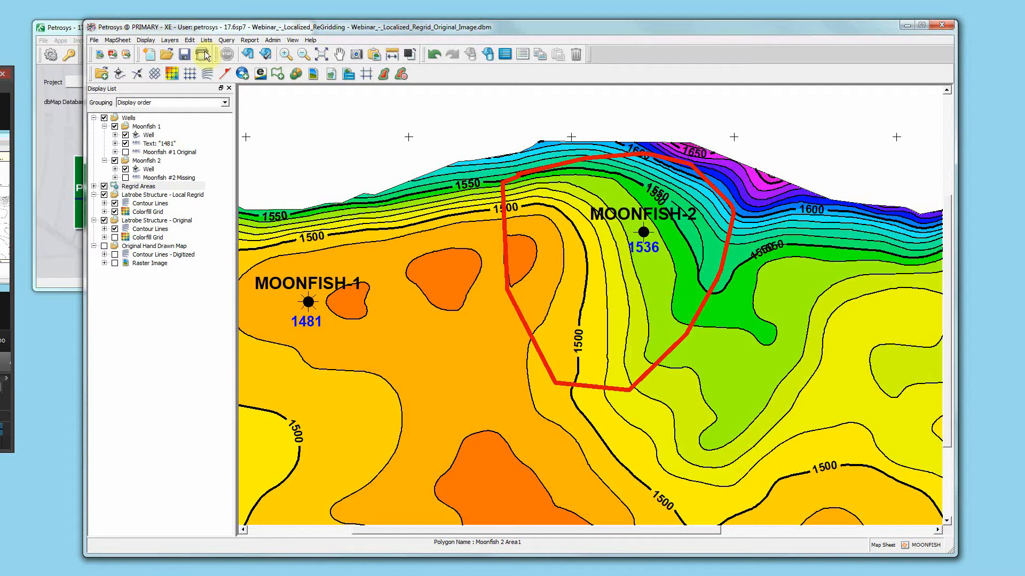
left_click(189, 40)
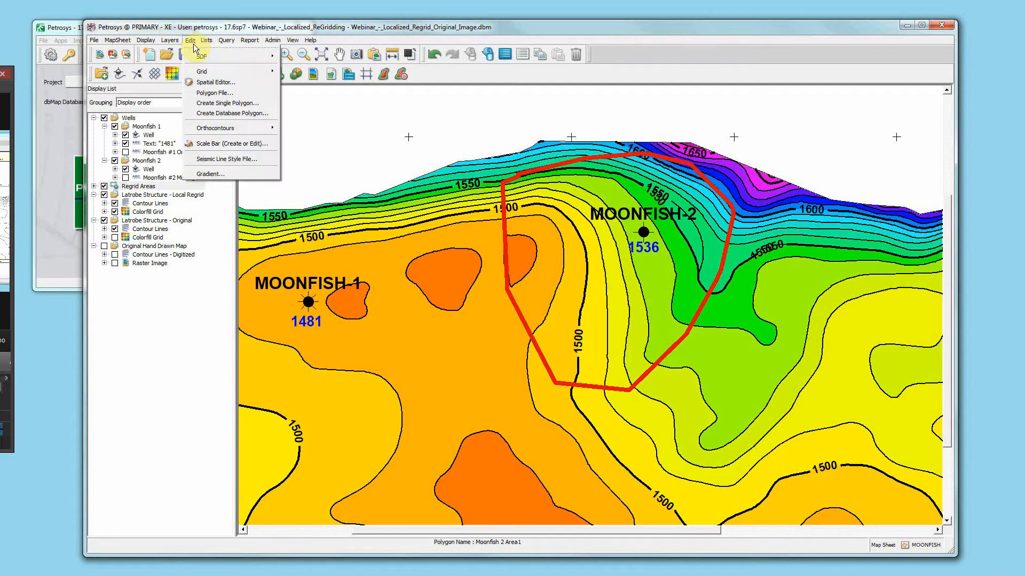
left_click(236, 104)
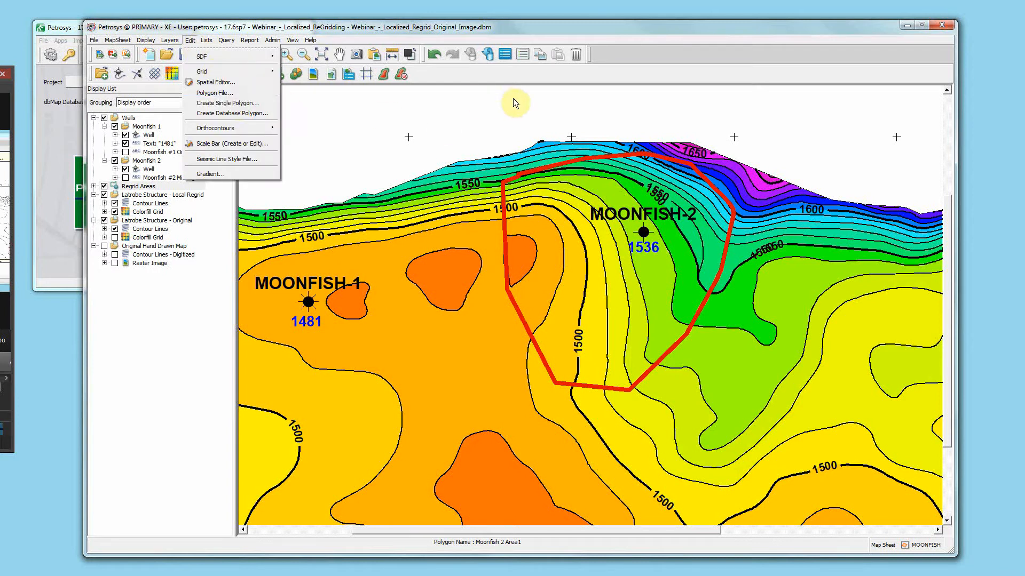